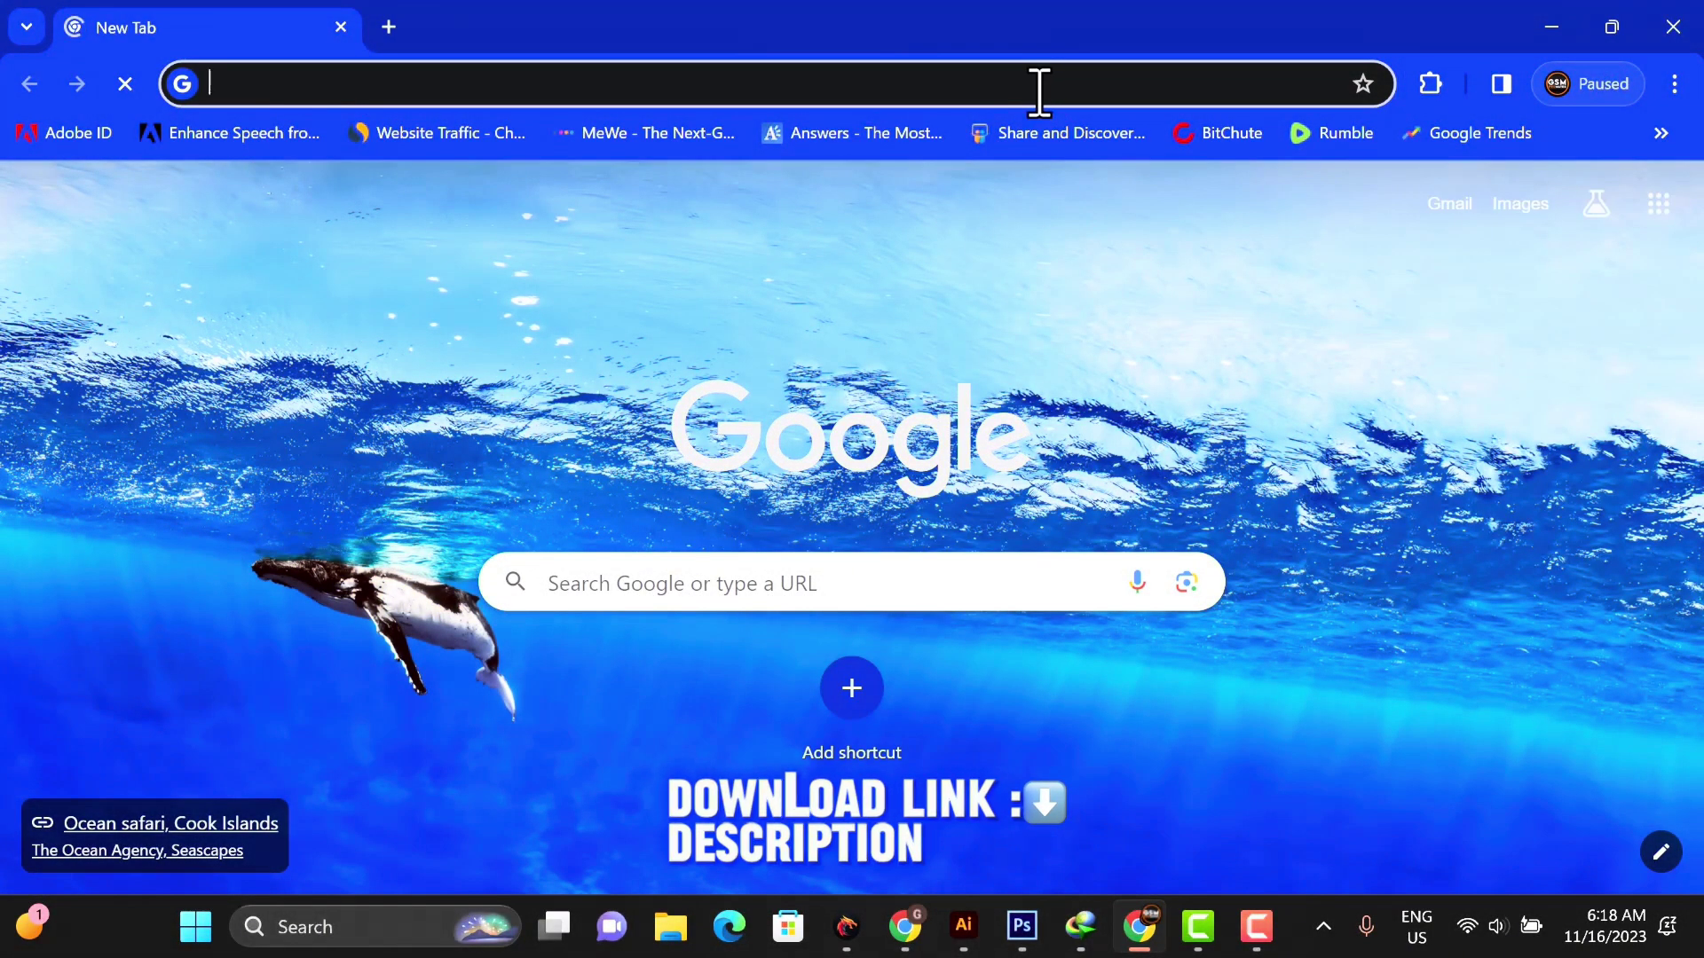
Step: Paste and go to the copied tenorshare.com address
right_click(1040, 89)
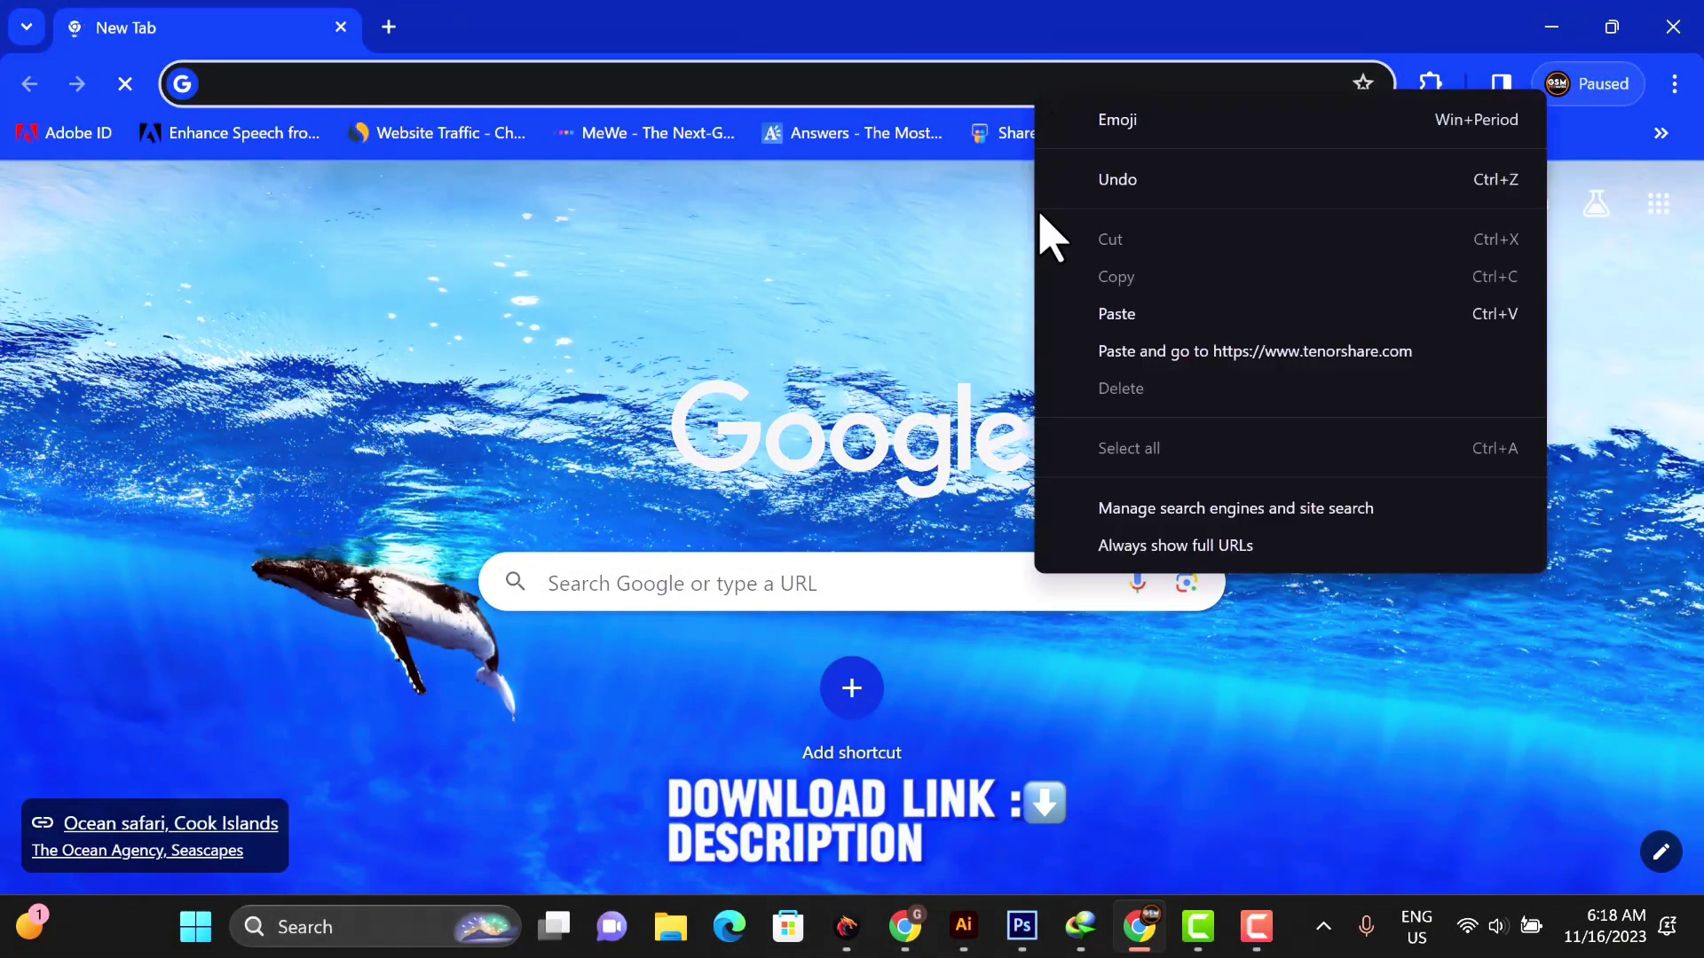
left_click(1124, 354)
left_click(187, 77)
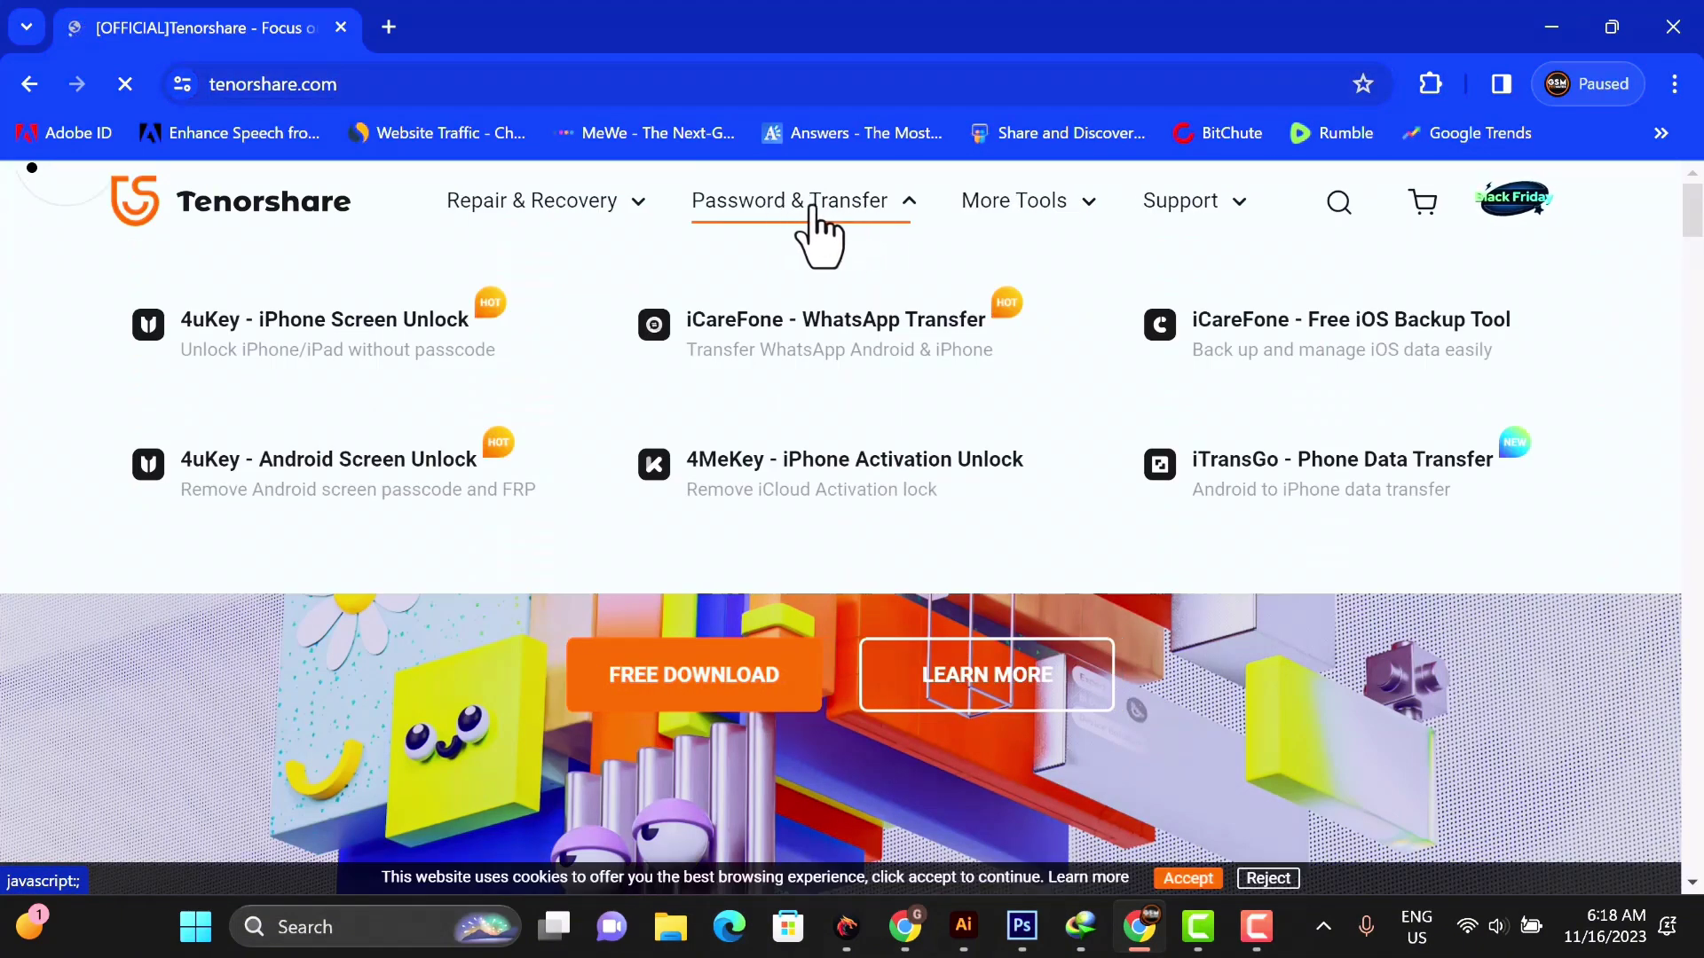
mouse_move(606, 200)
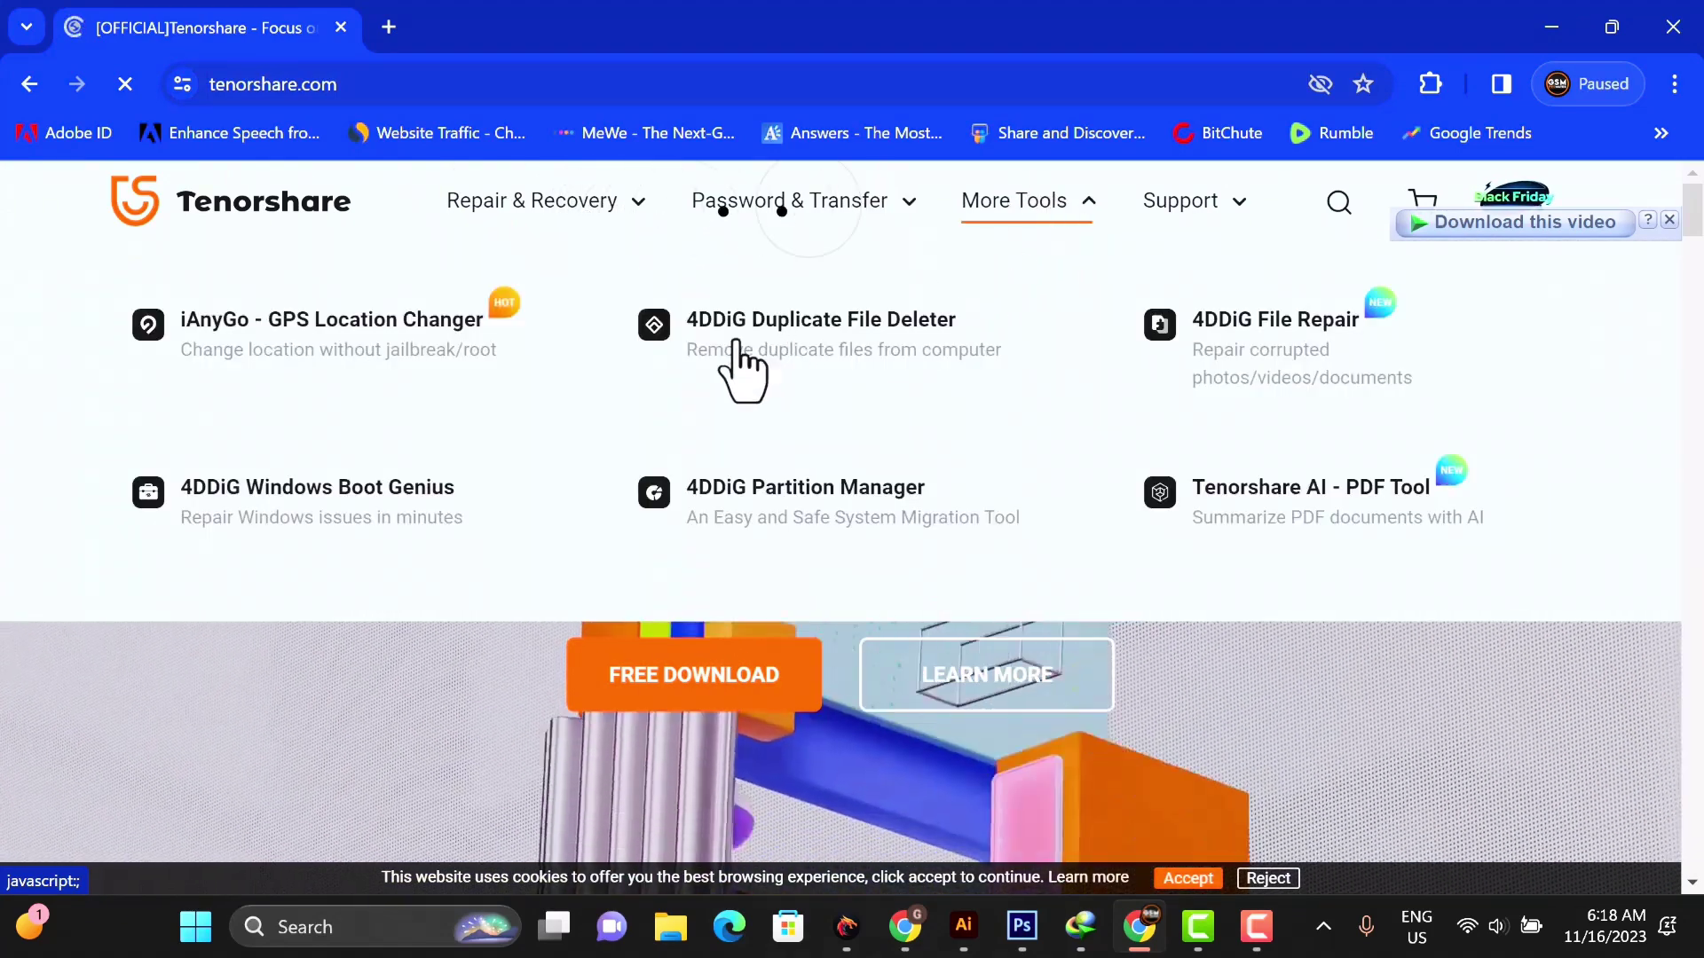
mouse_move(1027, 200)
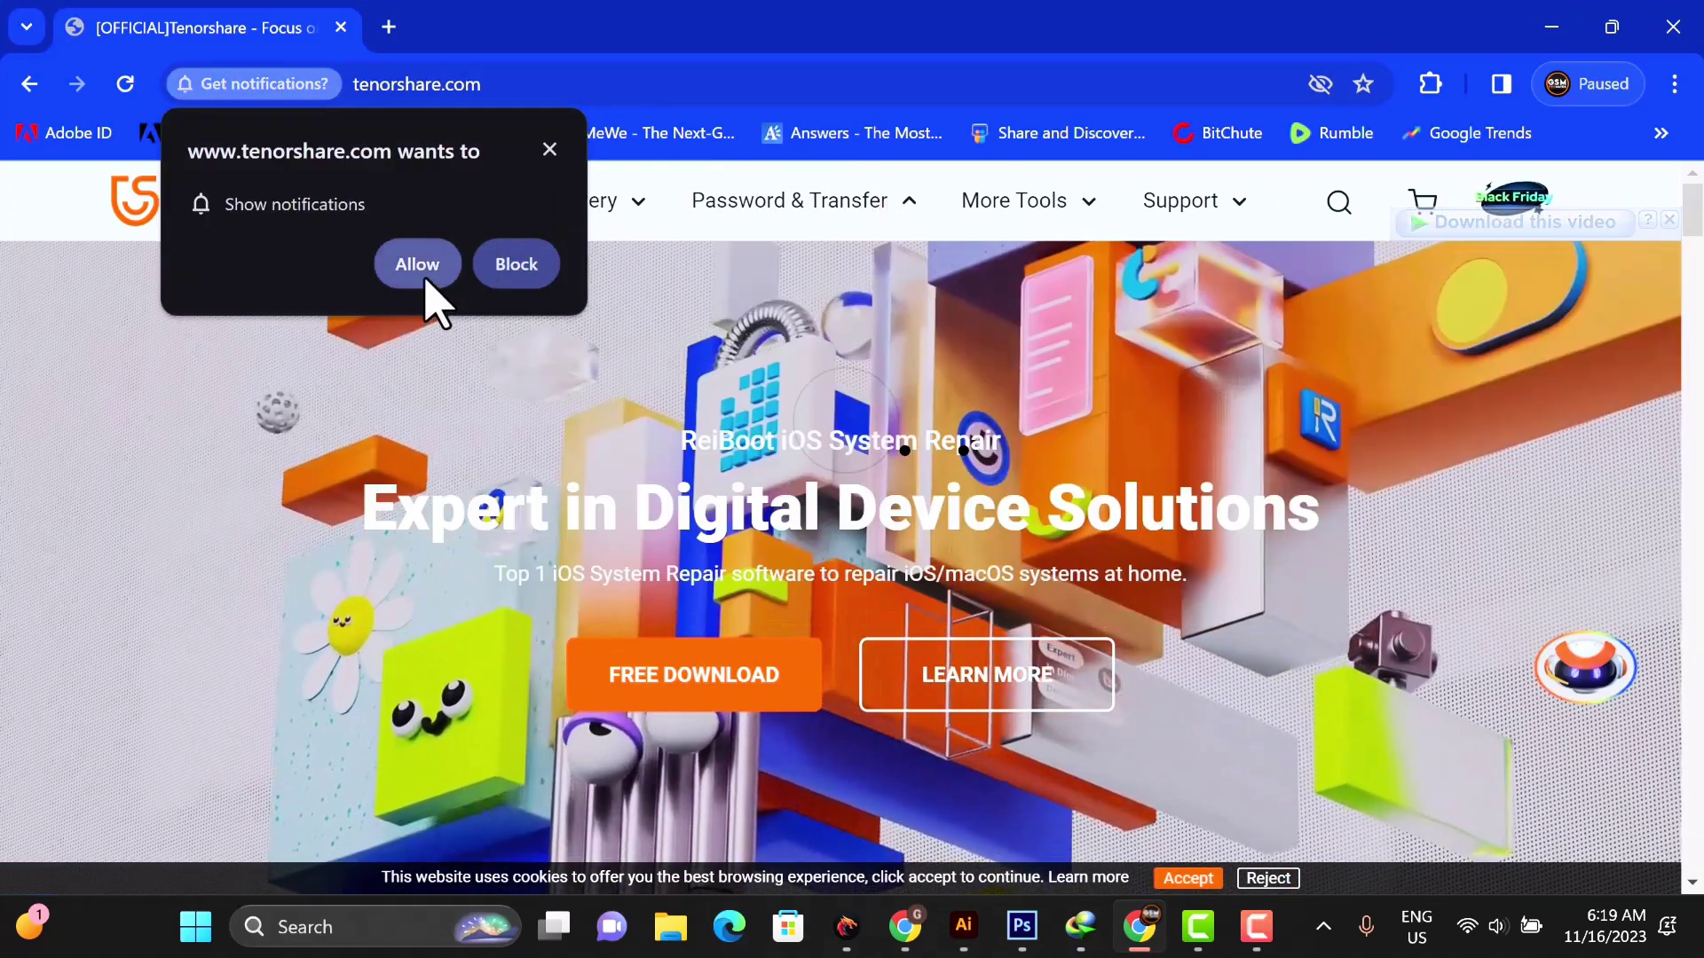
Step: Allow site notifications and open the 4MeKey iPhone Activation Unlock page from Password & Transfer
left_click(419, 267)
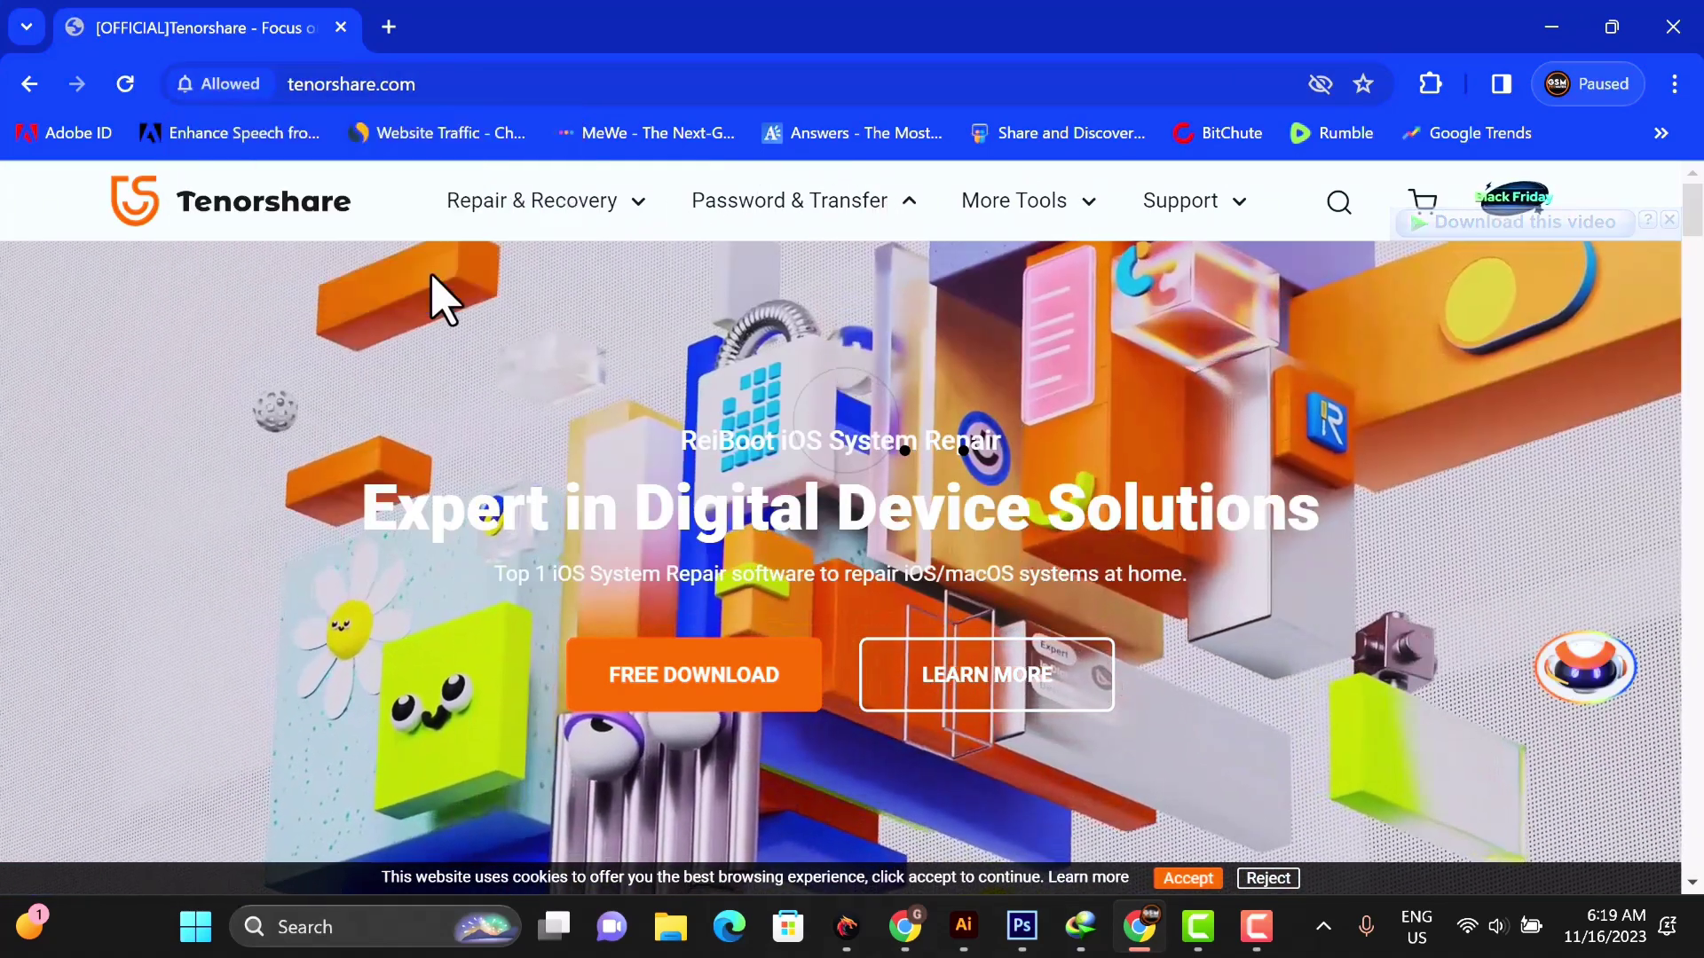
left_click(900, 209)
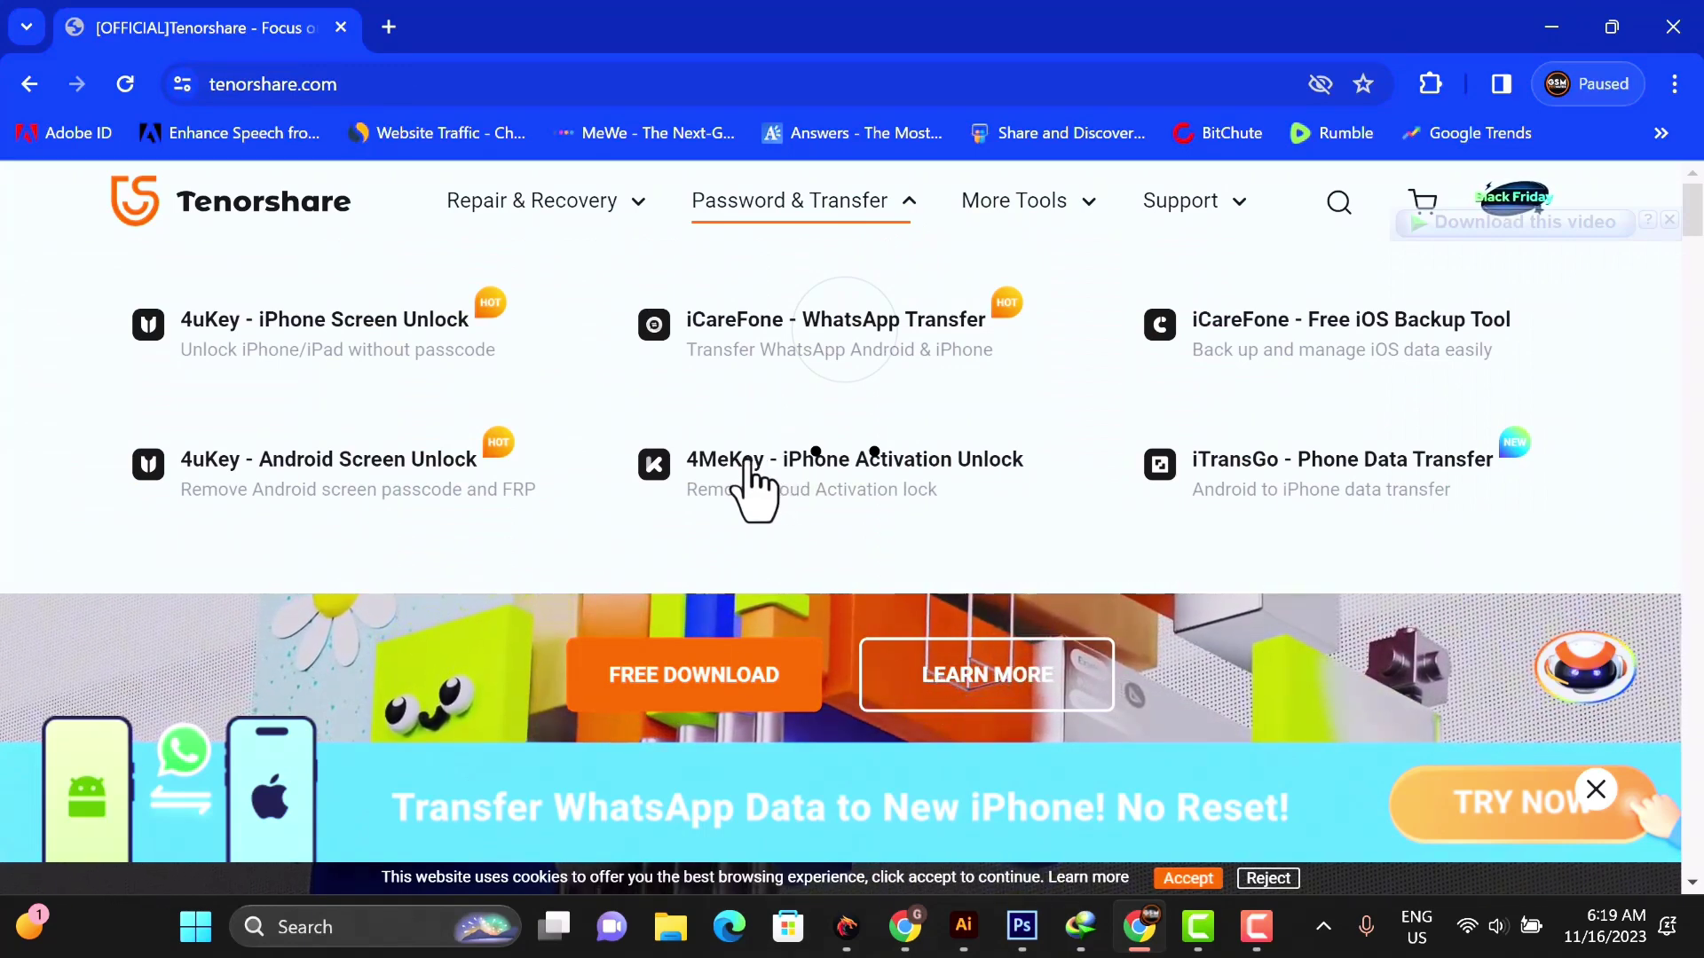
left_click(747, 462)
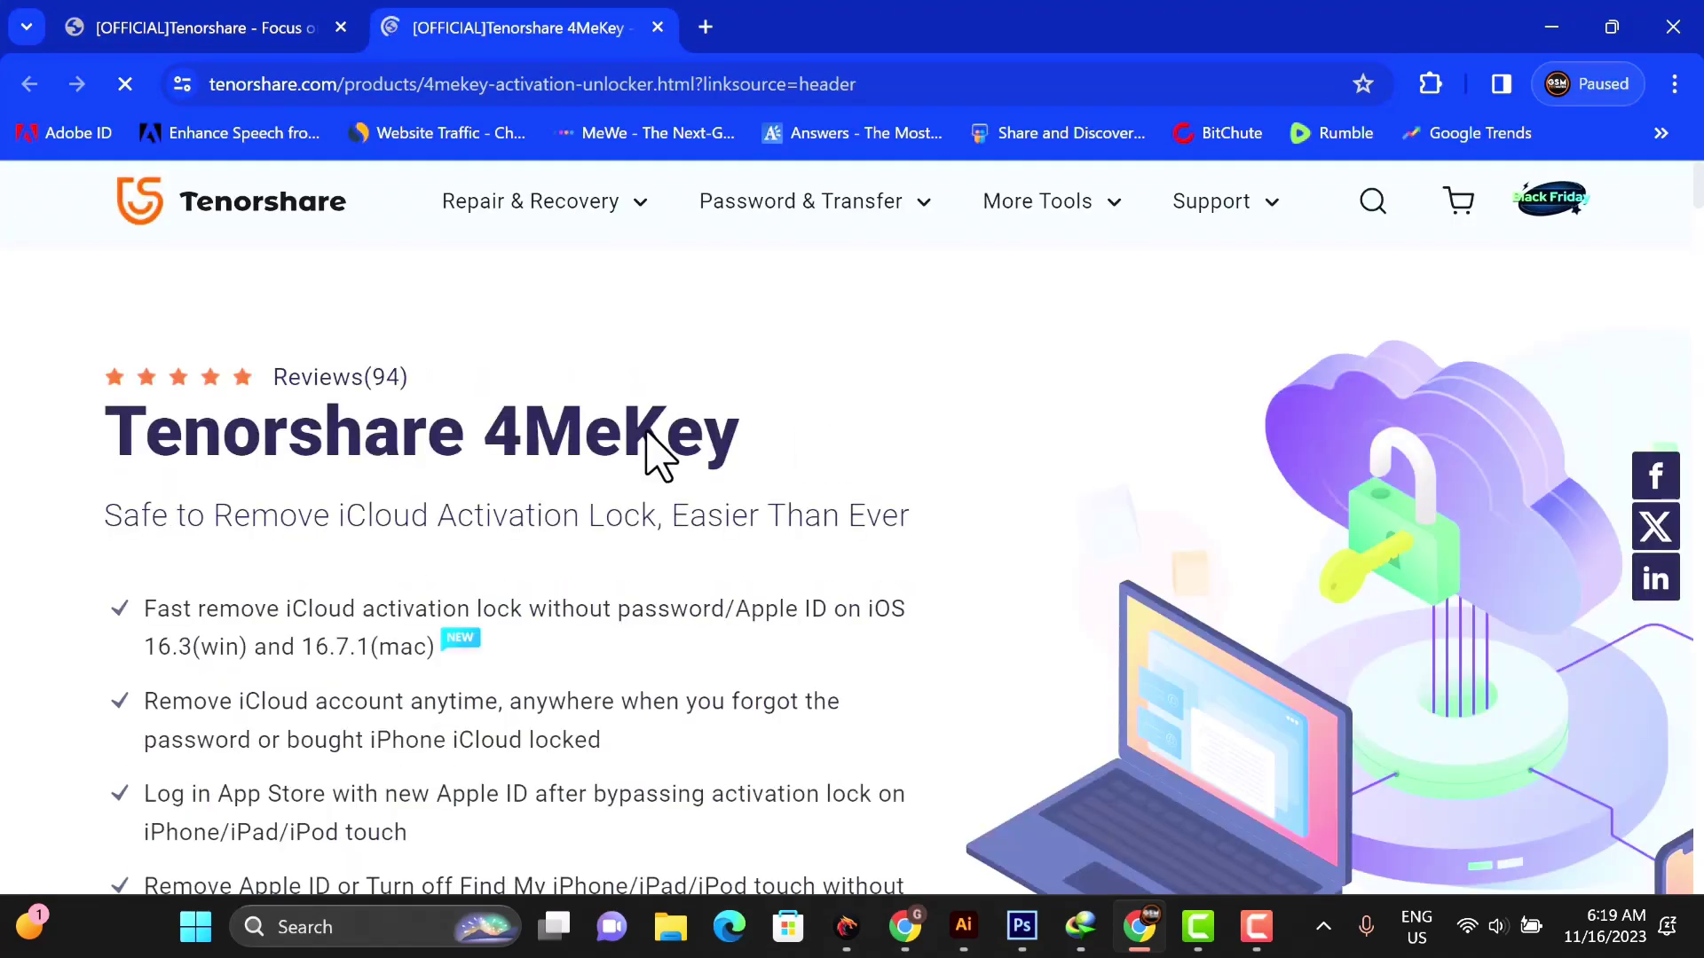
scroll(710, 429, "down", 2)
scroll(706, 430, "down", 2)
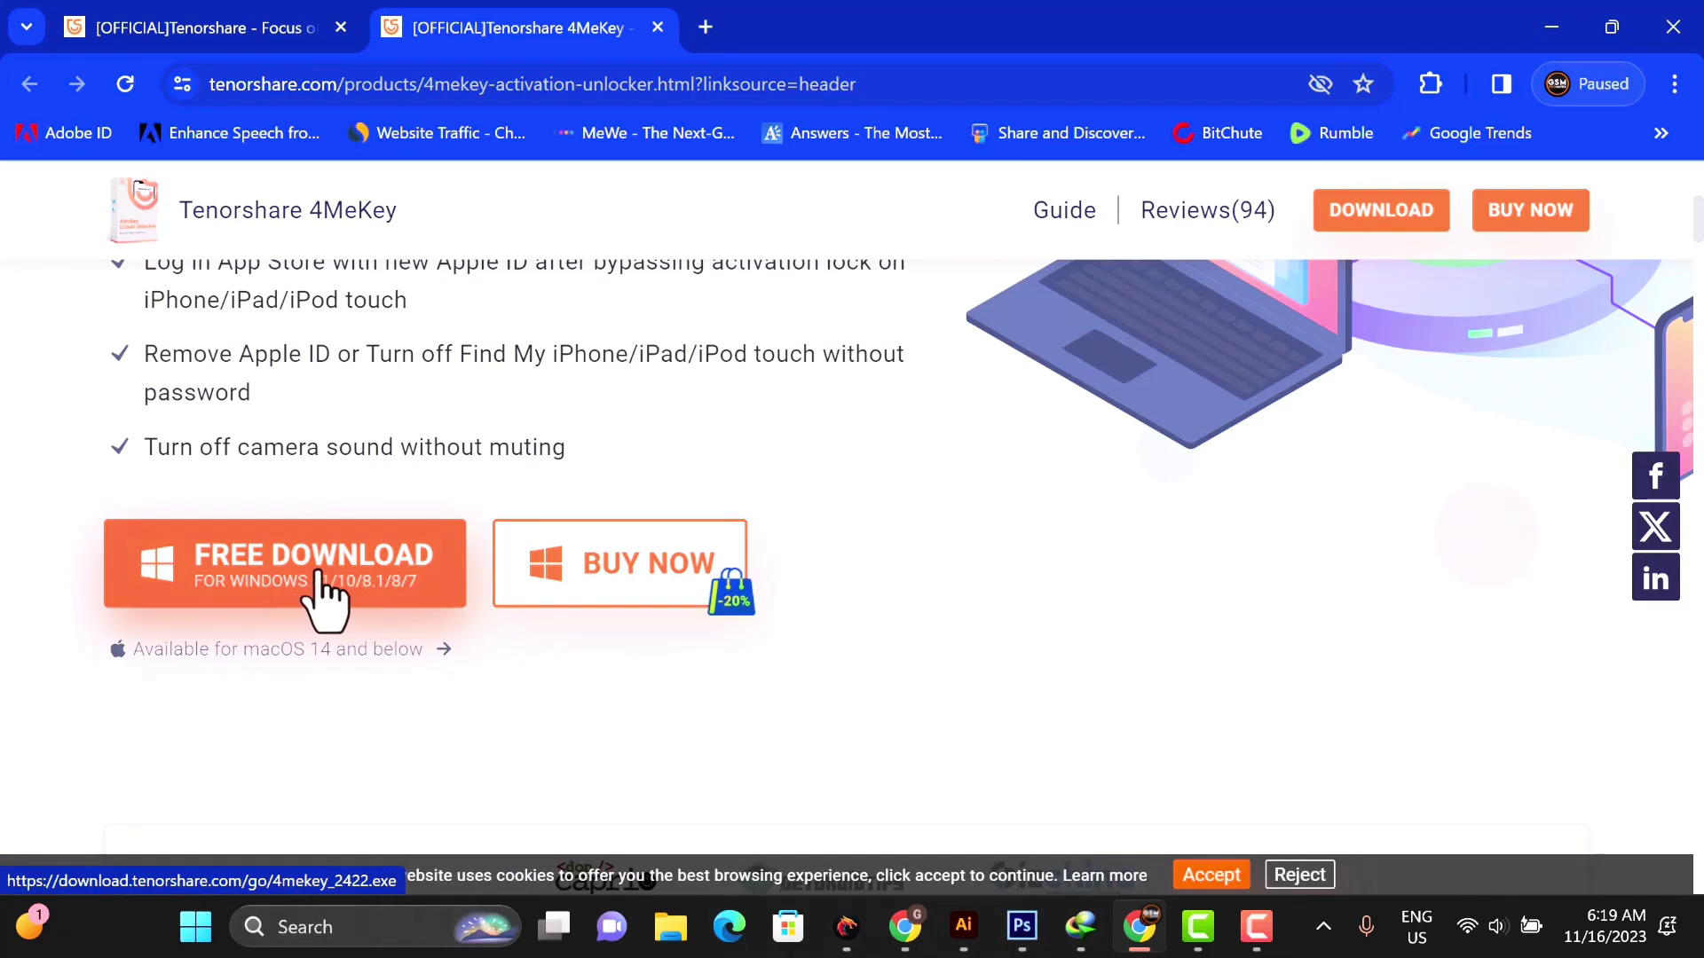
scroll(327, 592, "down", 1)
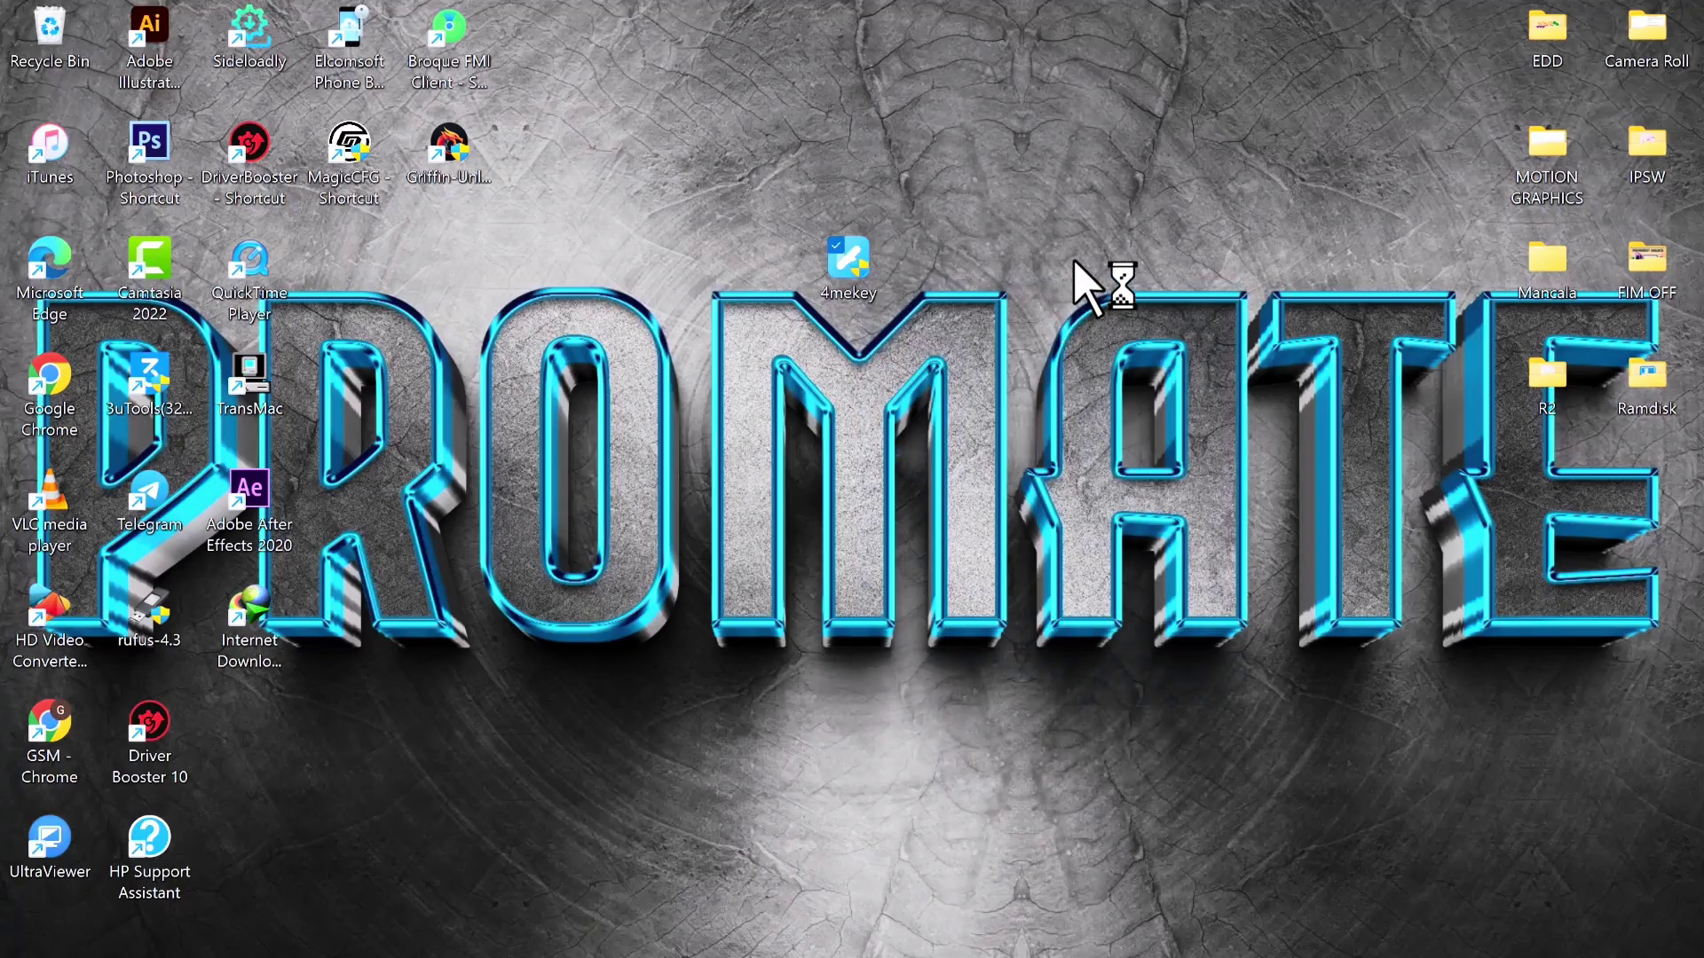
Step: Accept the Tenorshare license agreement, install 4MeKey, and start the app
left_click(1061, 185)
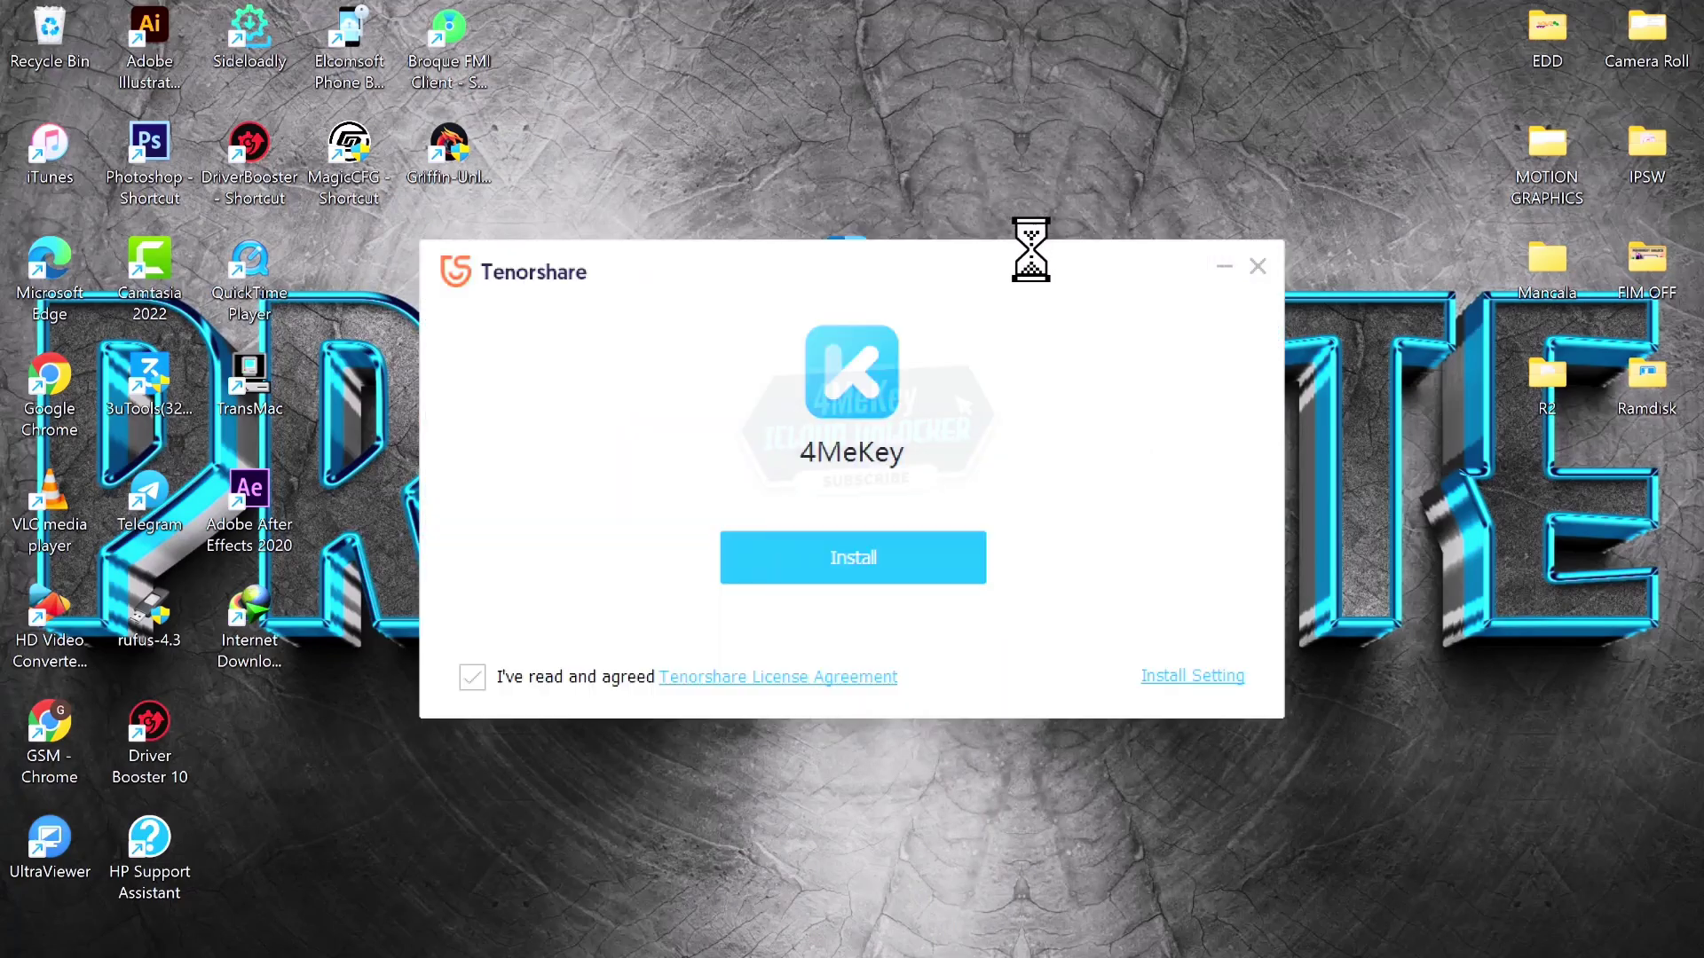
left_click_drag(986, 257, 1004, 201)
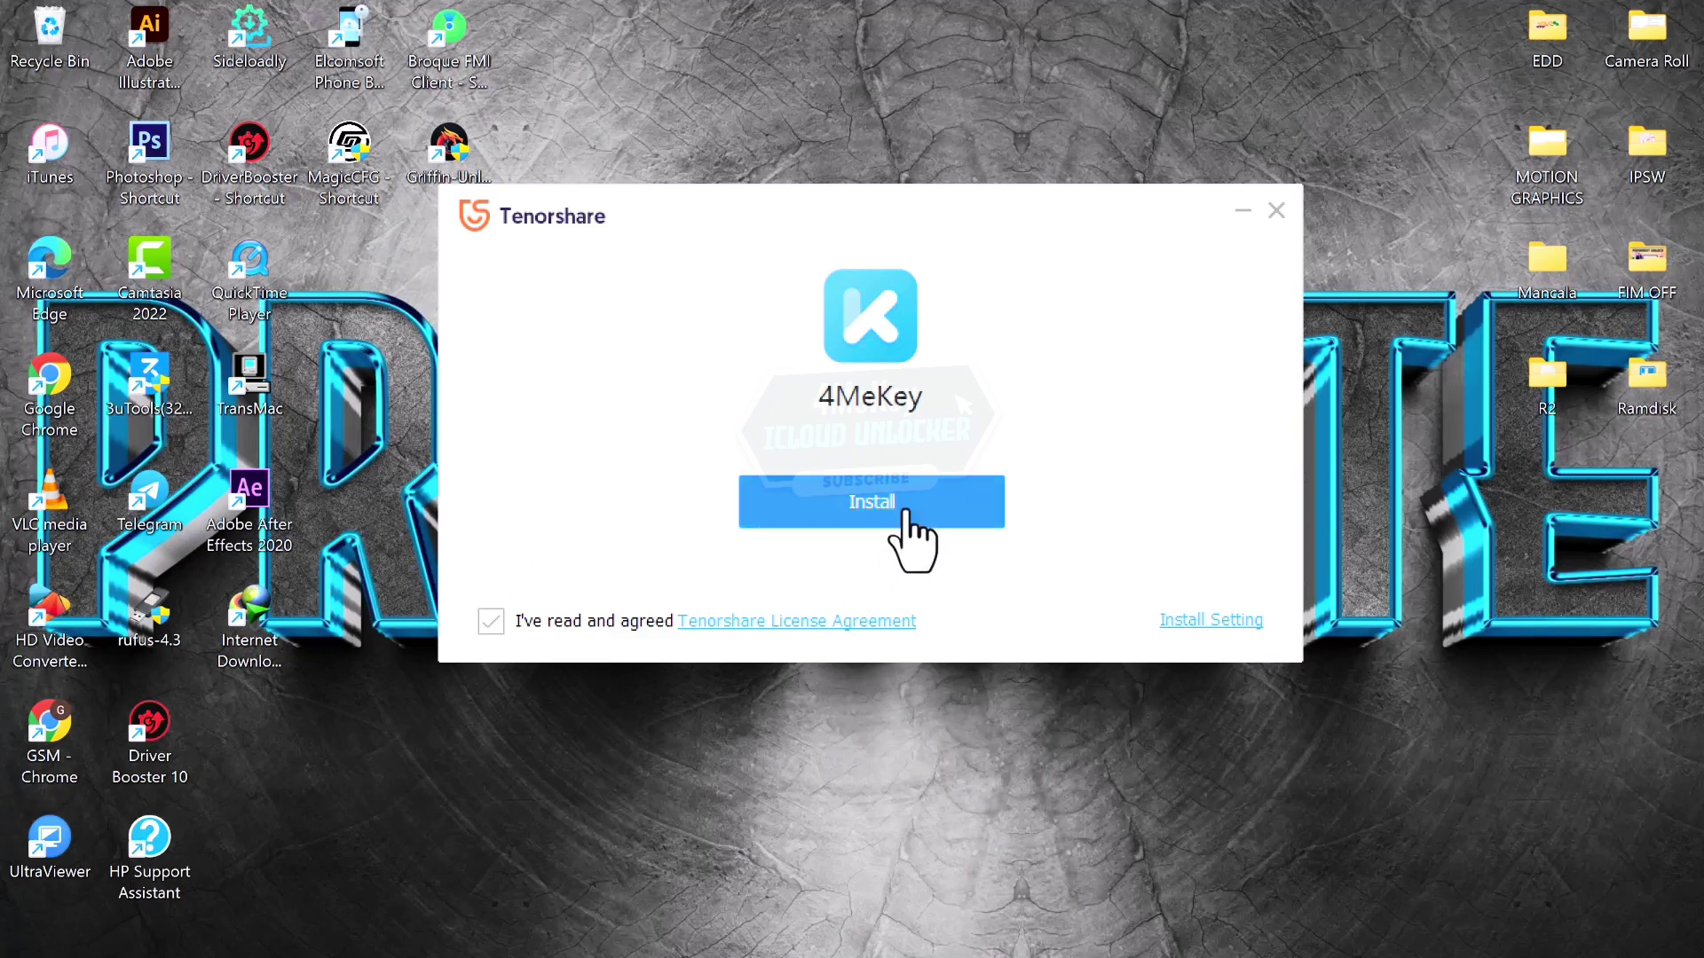
left_click(506, 634)
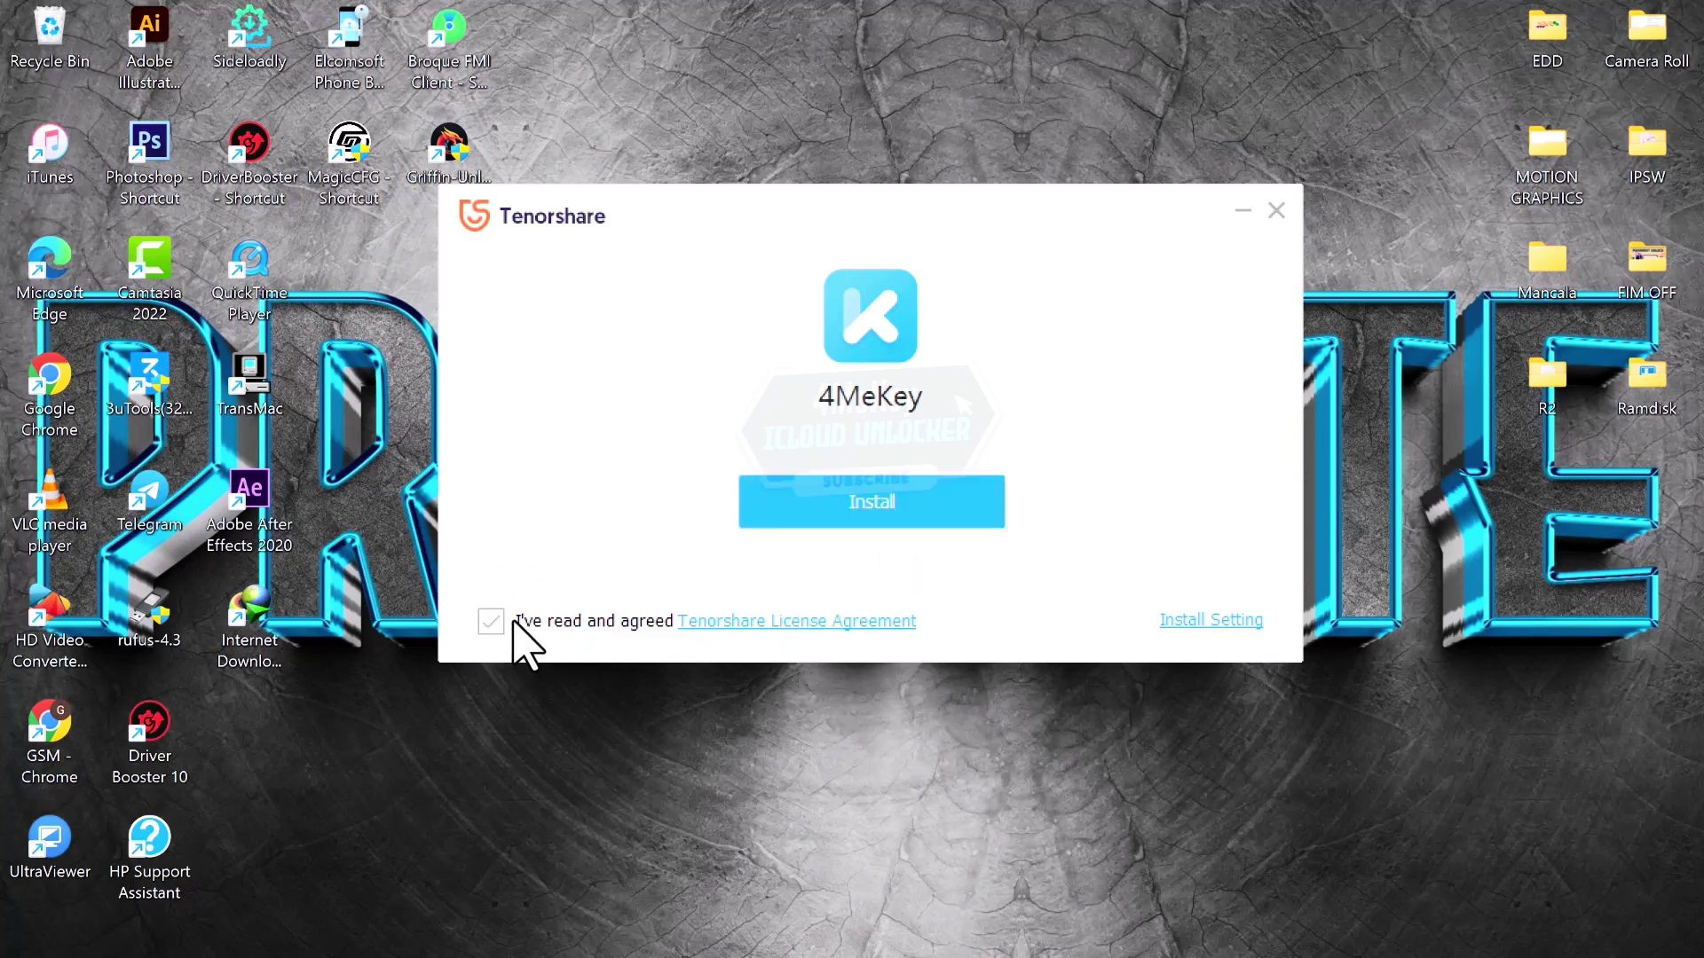
left_click(822, 629)
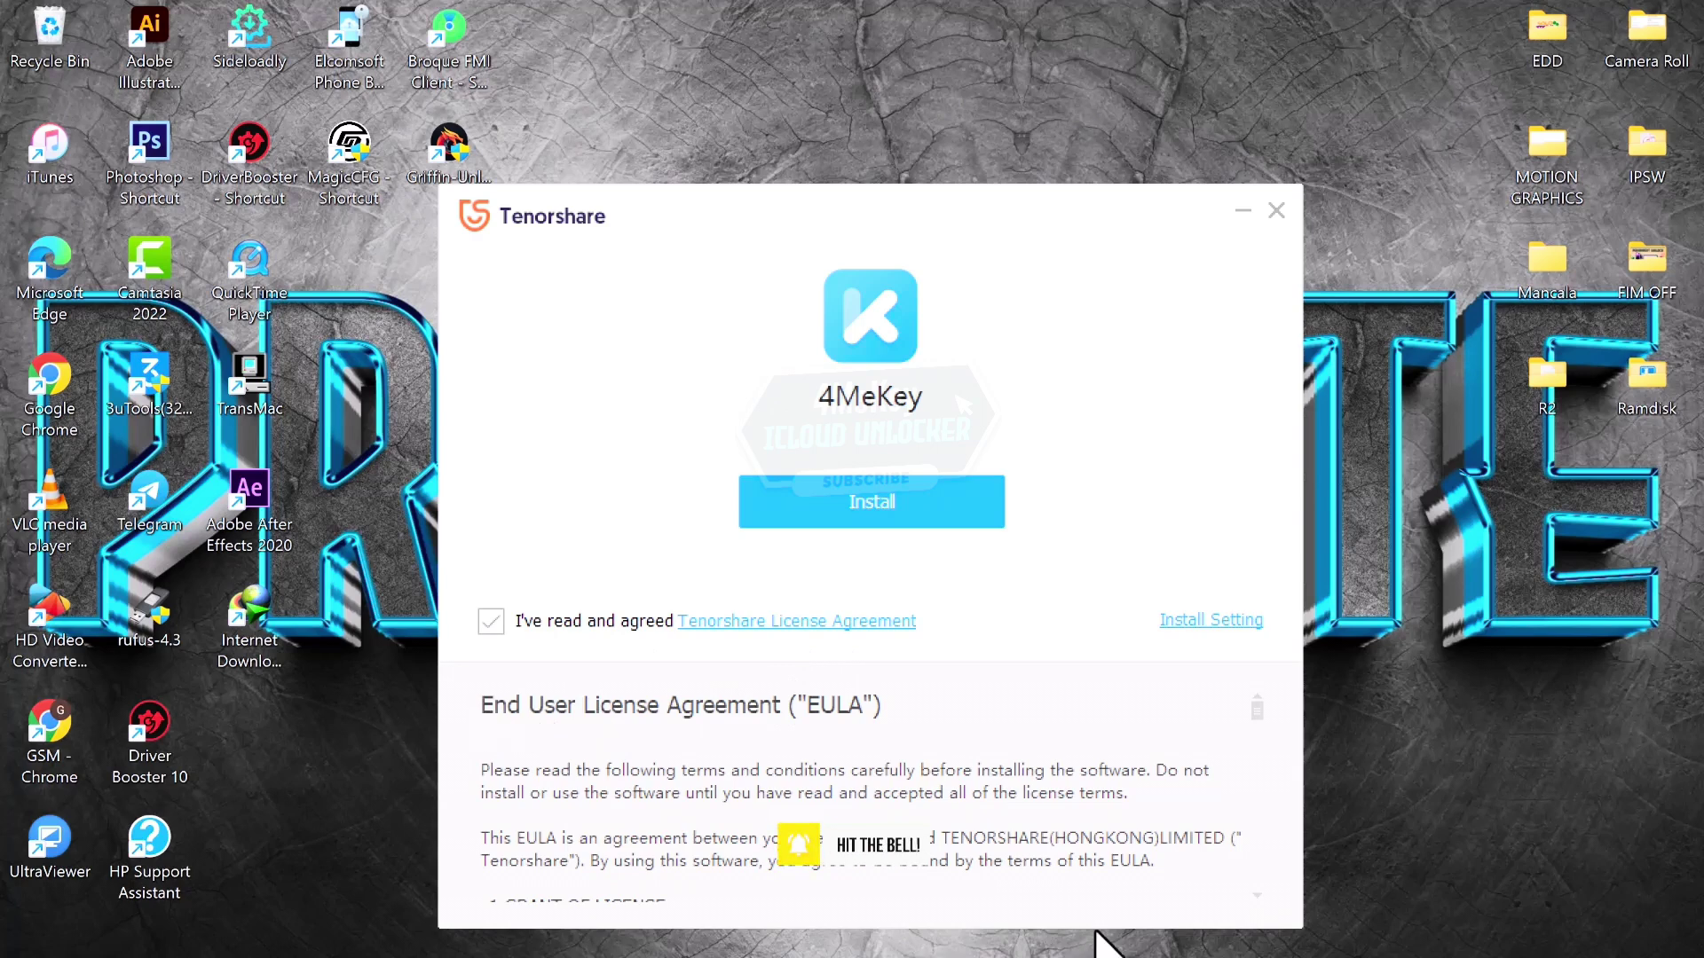
scroll(1210, 867, "down", 2)
scroll(1181, 852, "down", 2)
scroll(1127, 821, "down", 2)
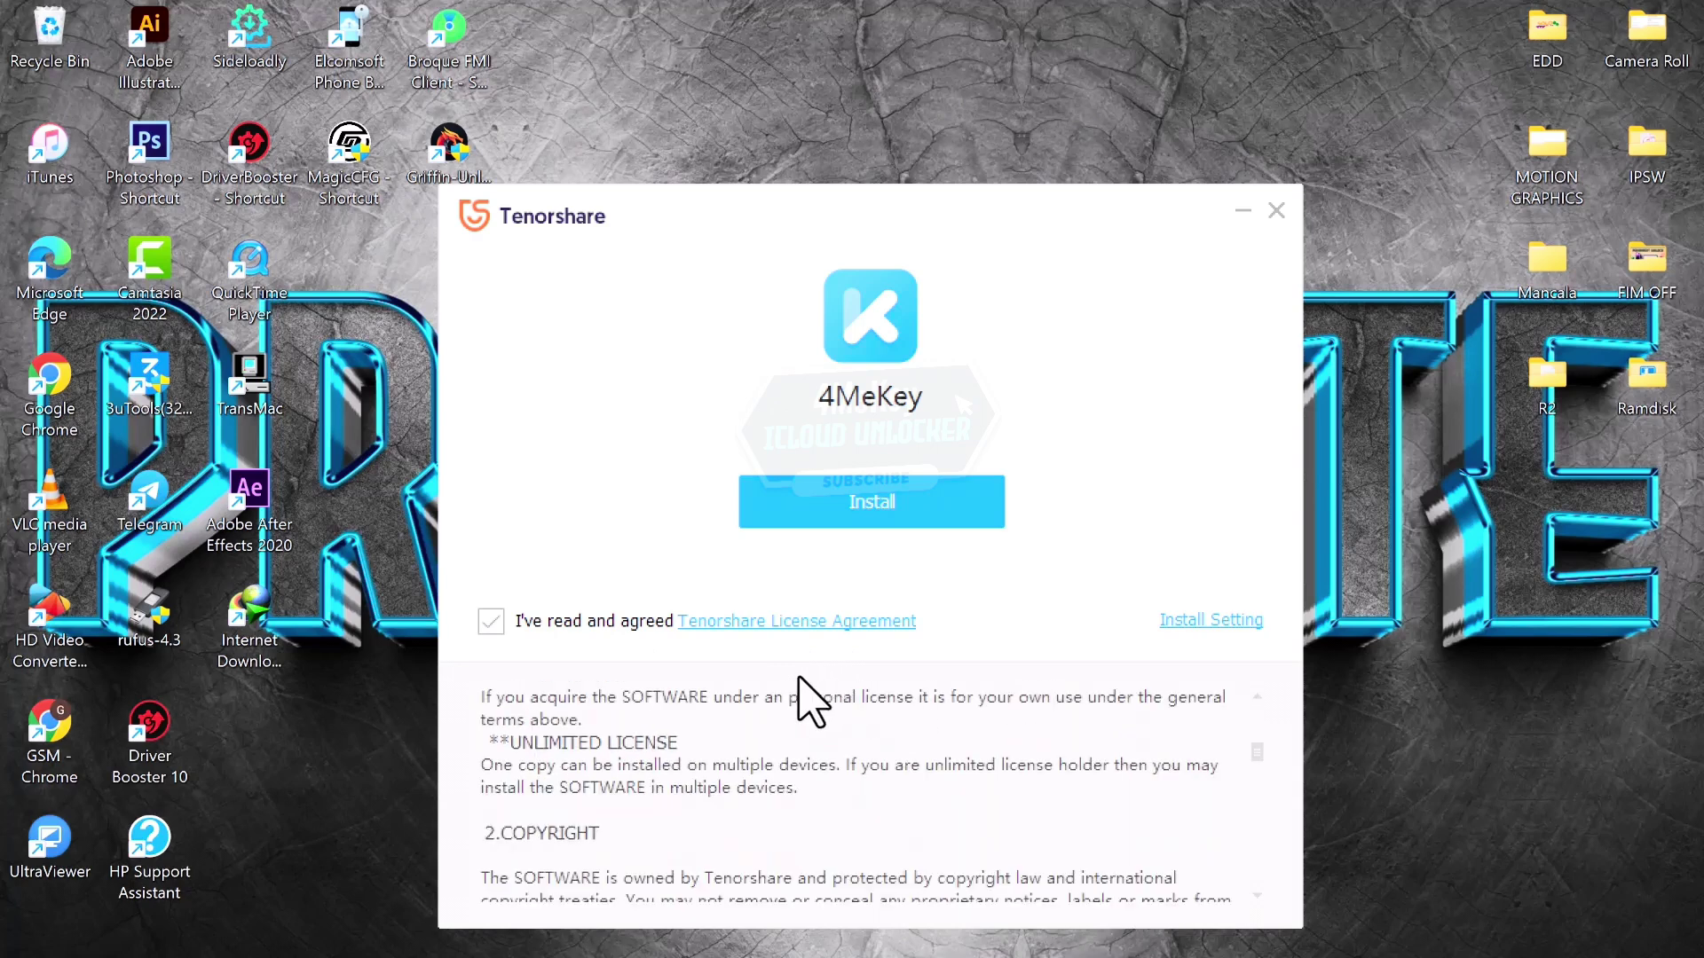
left_click(798, 637)
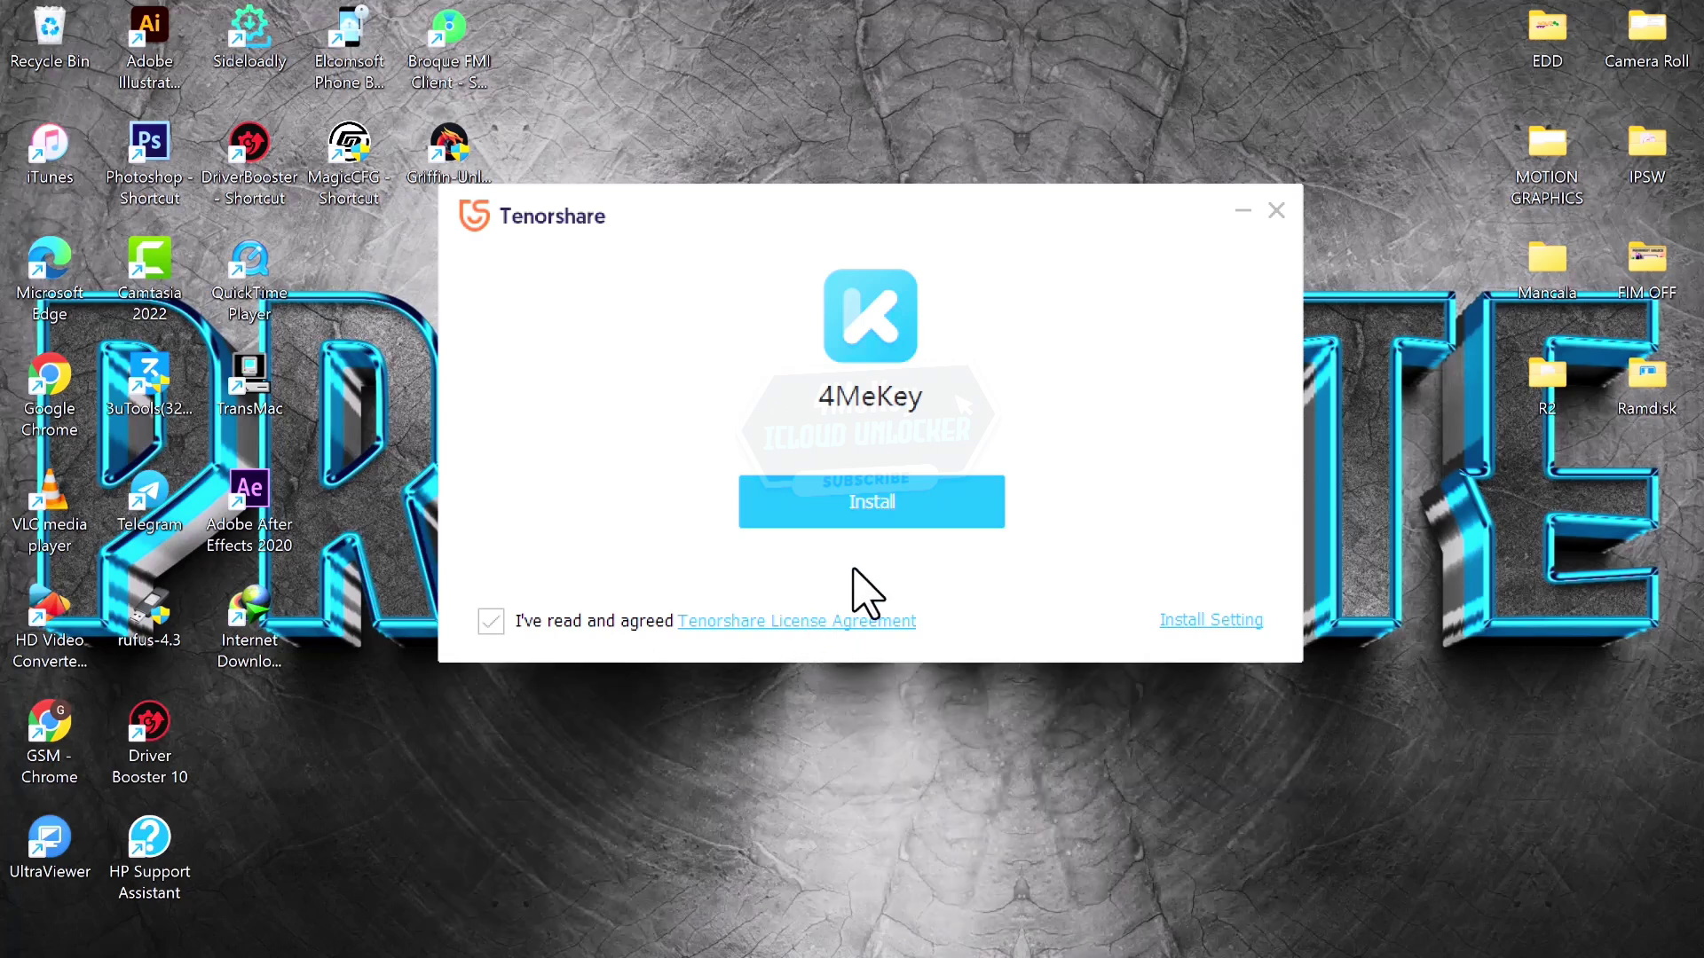
left_click(886, 516)
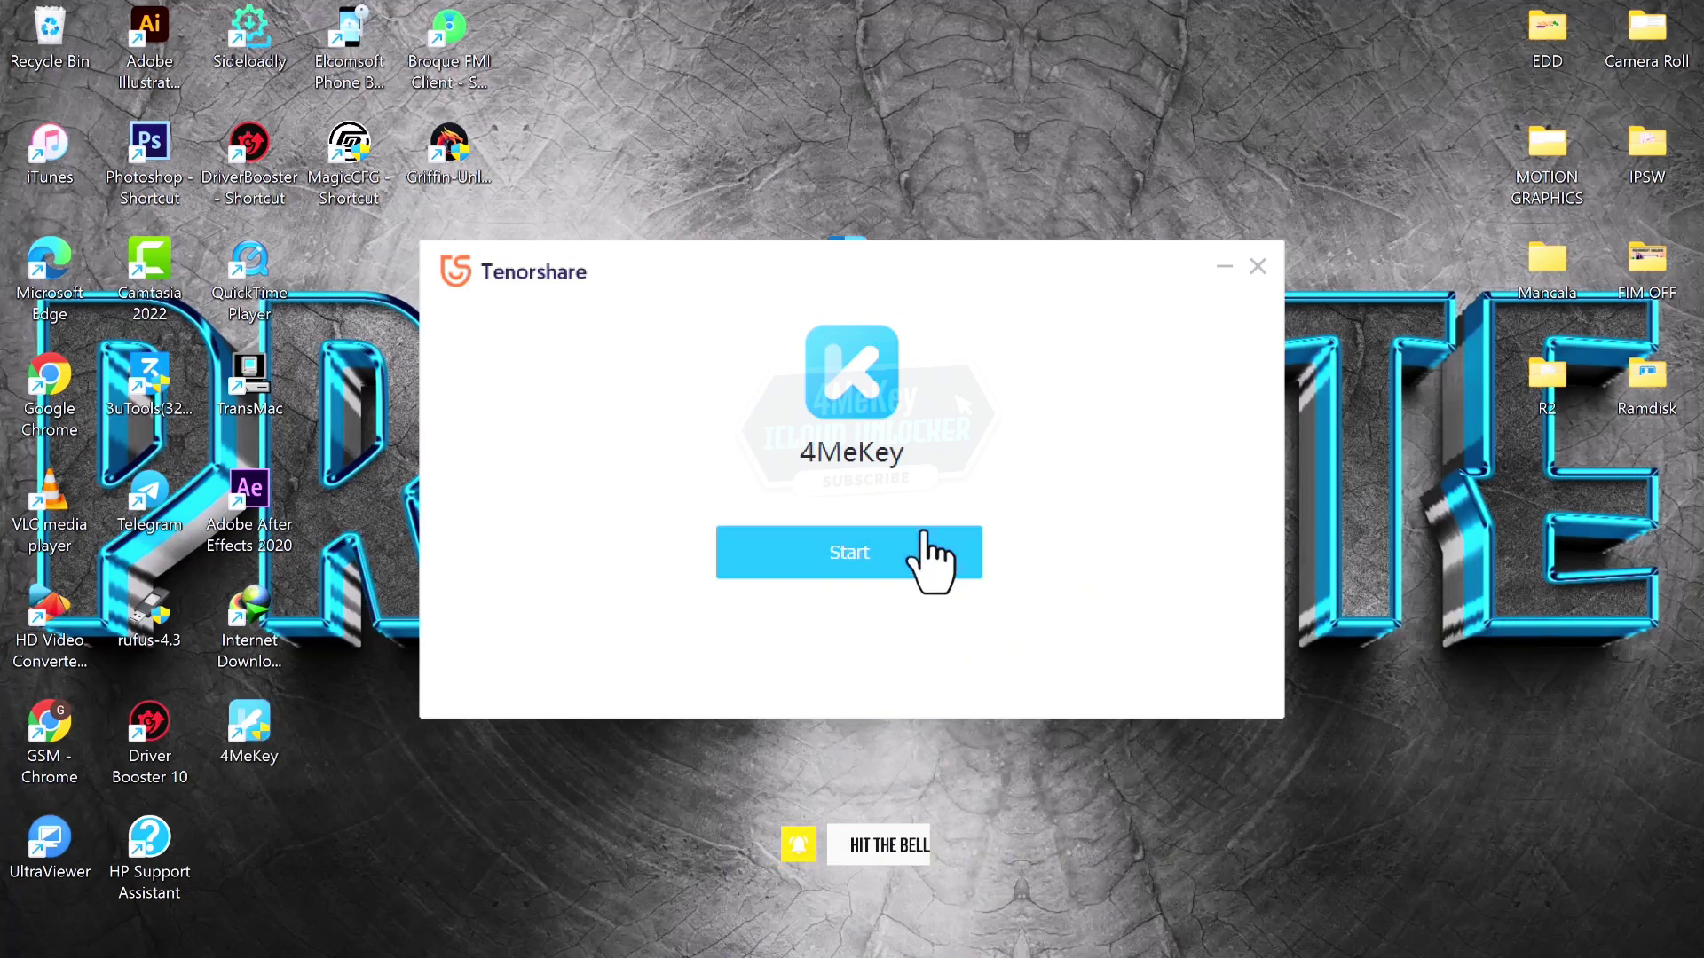
left_click(863, 557)
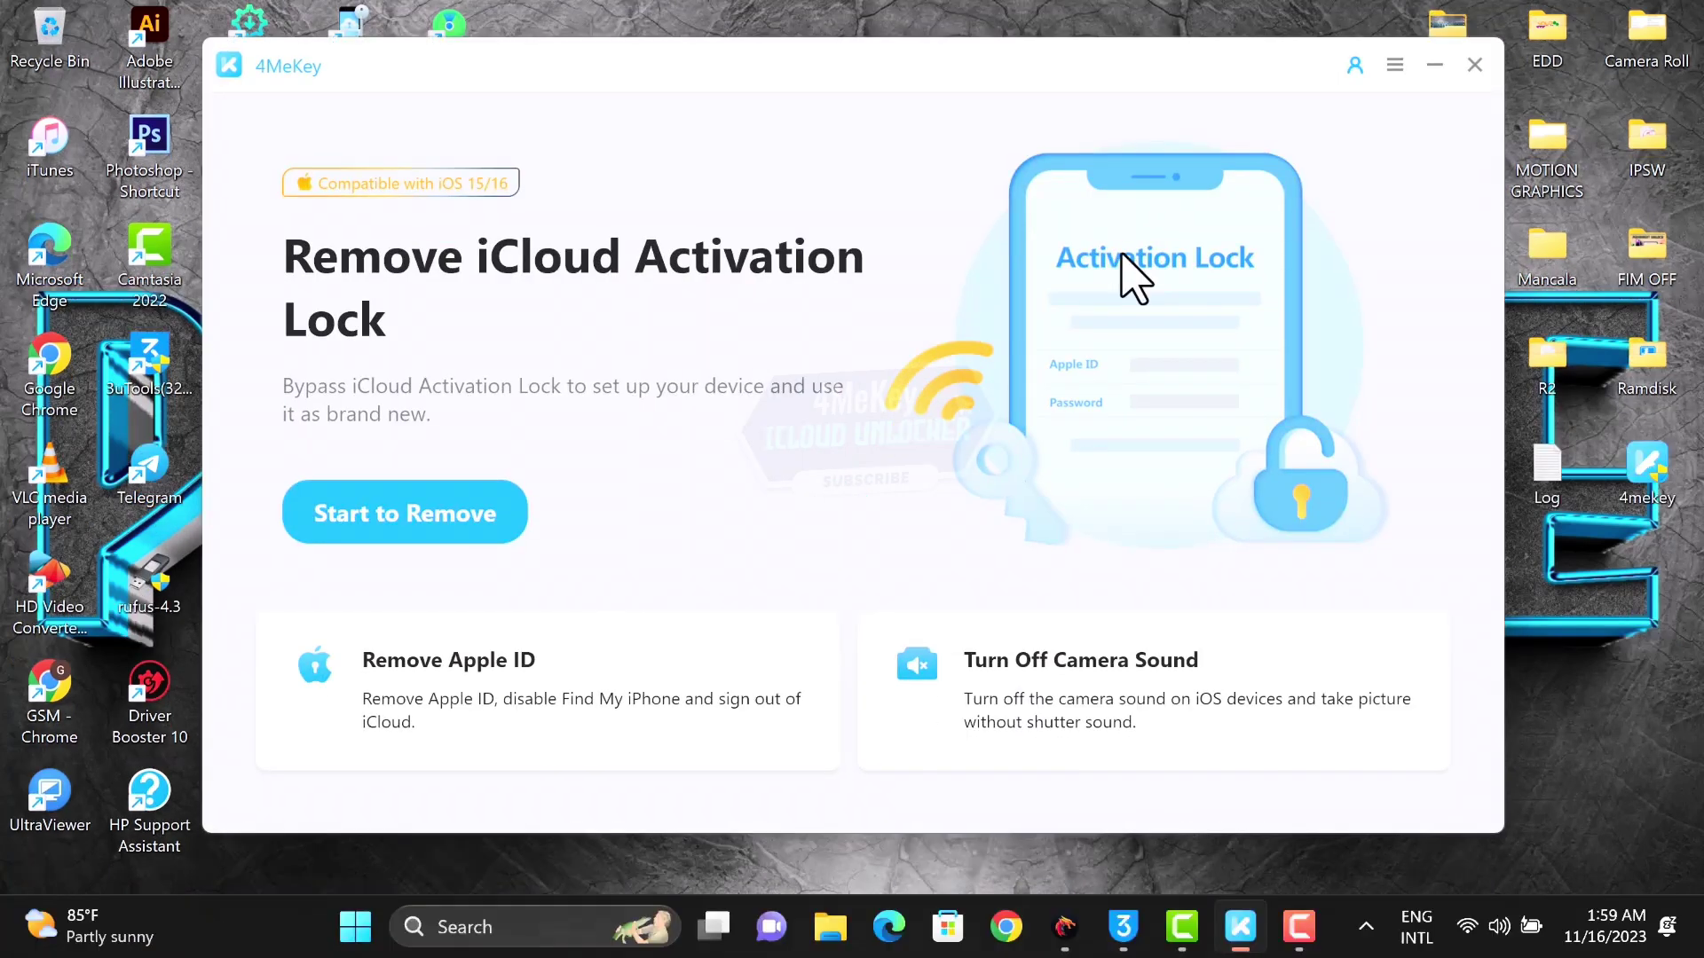
Step: Start iCloud activation lock removal with the iPhone connected, hiding 3uTools to follow the download
mouse_move(842, 91)
left_mouse_down()
mouse_move(734, 102)
mouse_move(651, 47)
mouse_move(806, 69)
left_mouse_up()
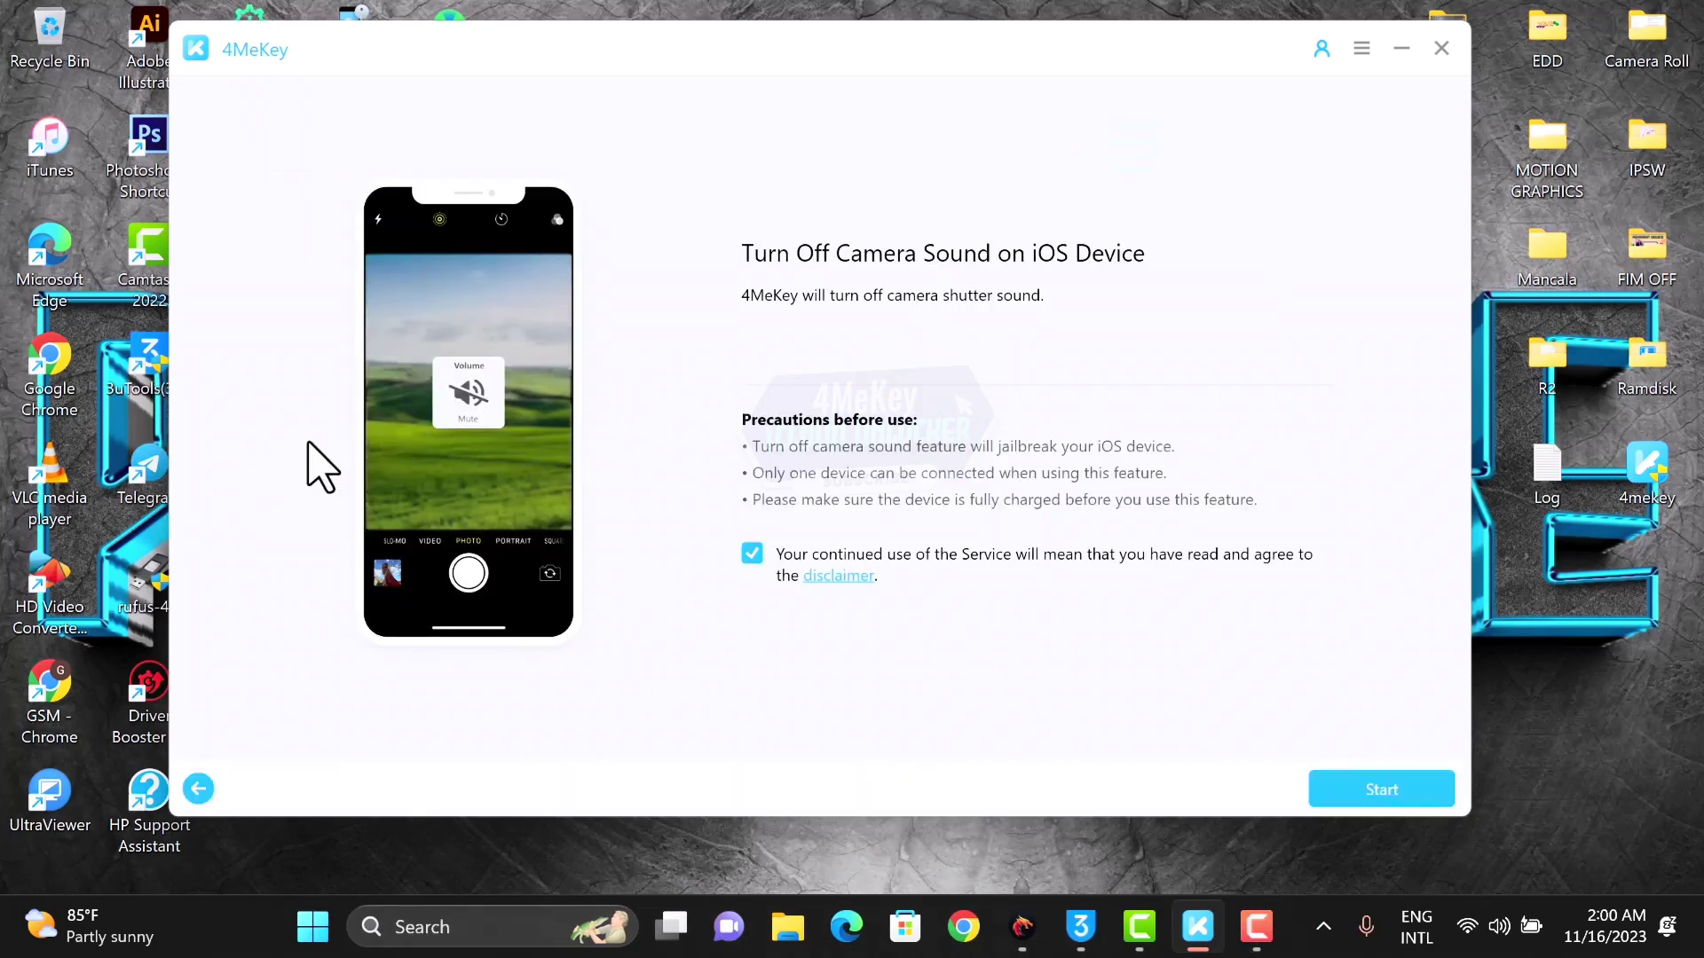
left_click(199, 791)
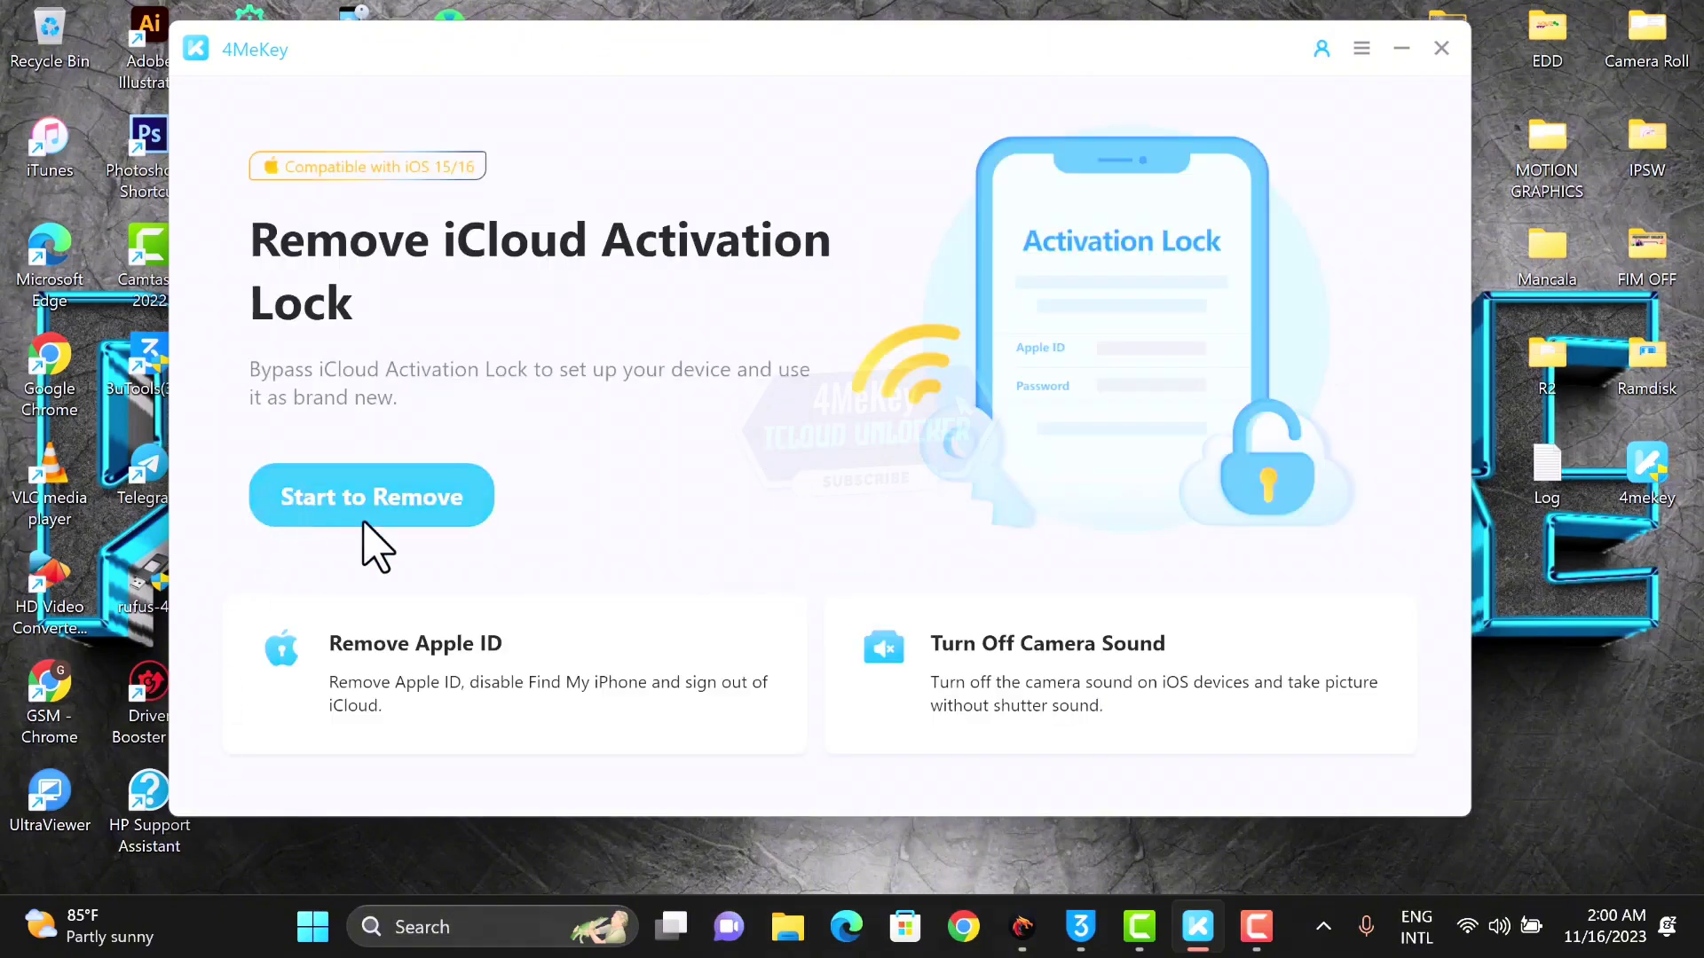
left_click(381, 514)
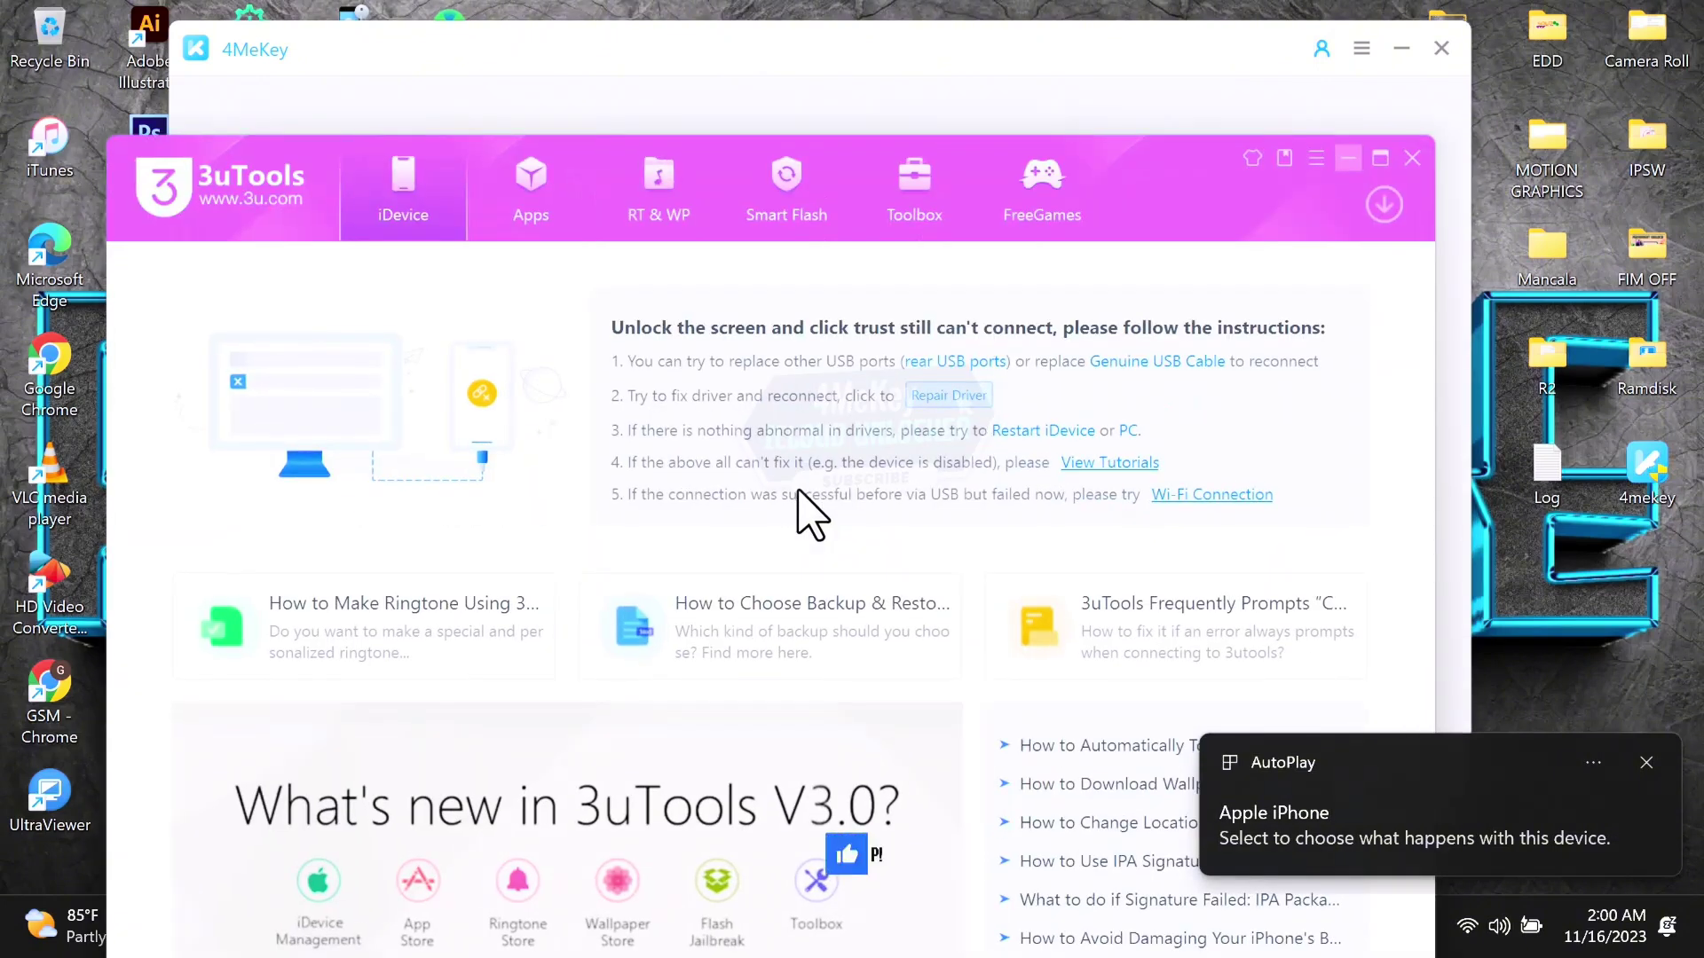
left_click(1346, 160)
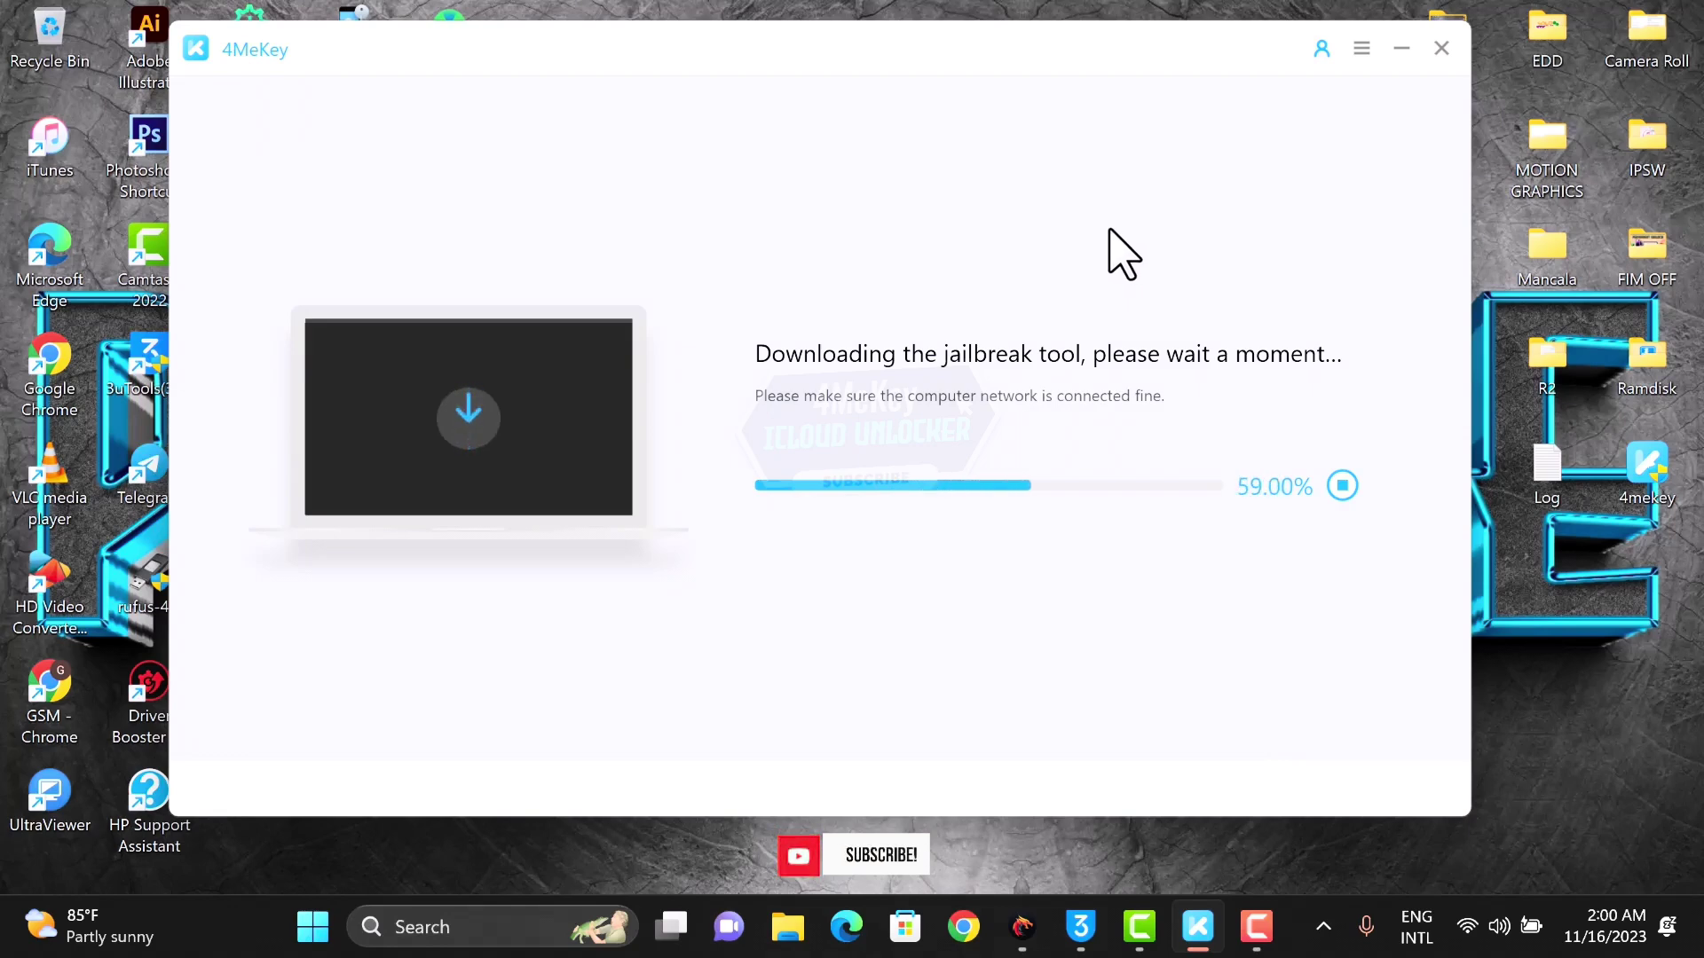
Step: Select the 16 GB NO_LABEL (D:) drive as the burn target in 4MeKey
left_click_drag(908, 54, 945, 50)
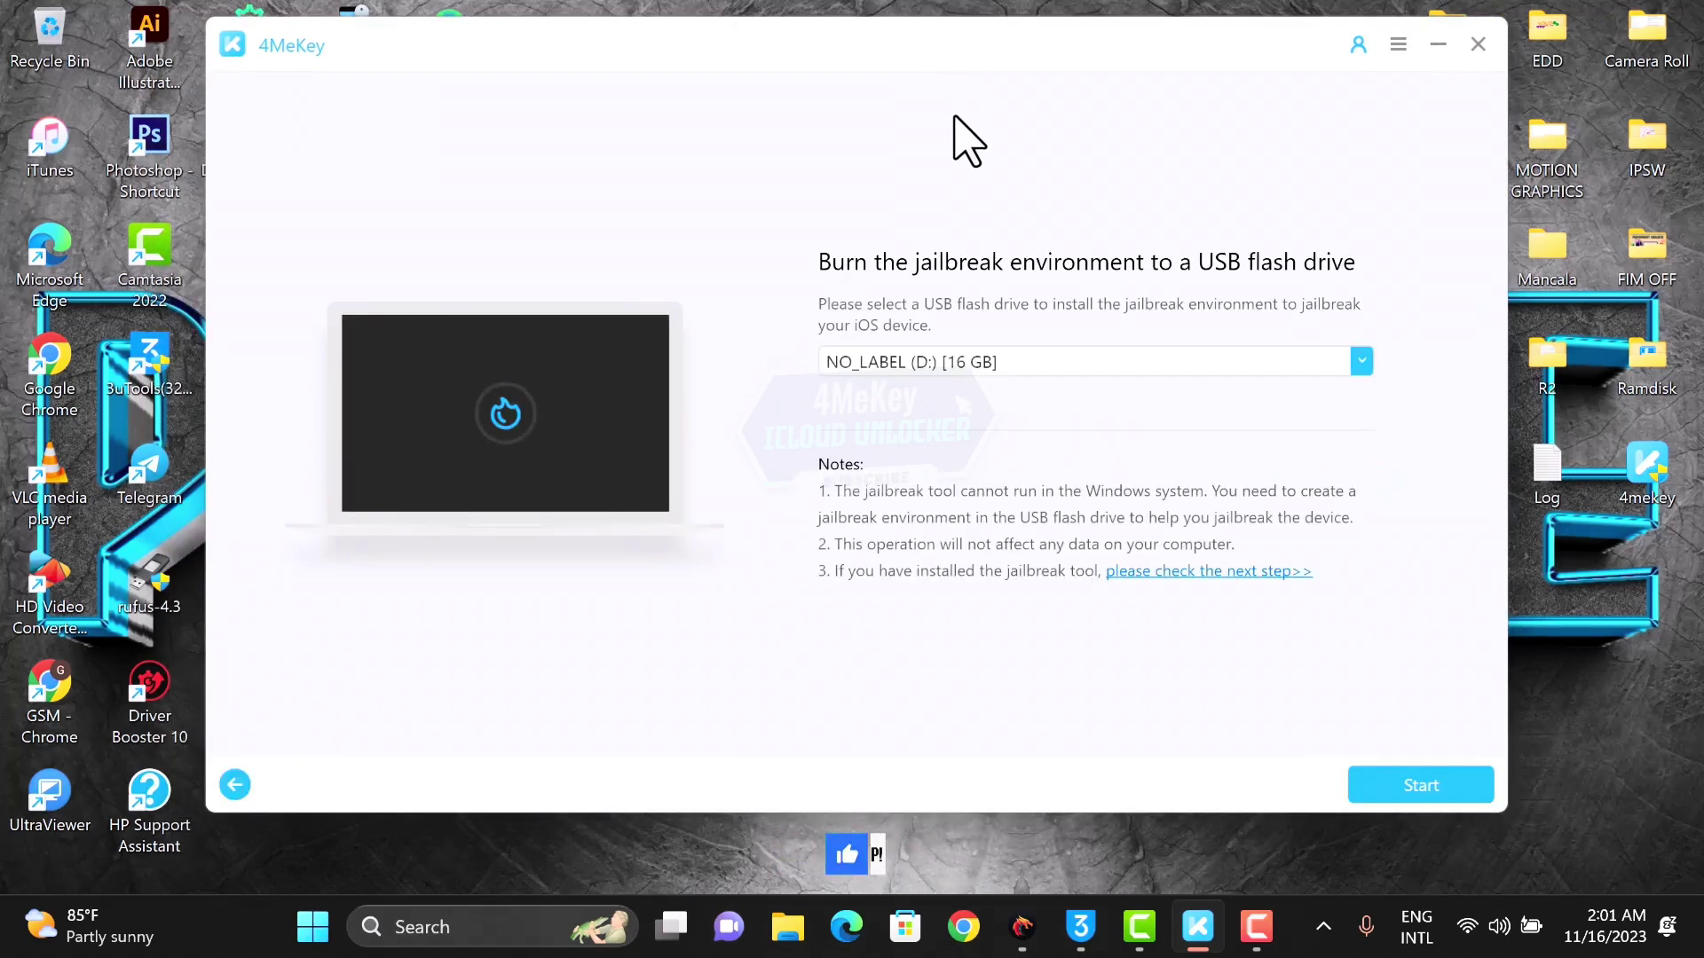
left_click(985, 363)
left_click(968, 397)
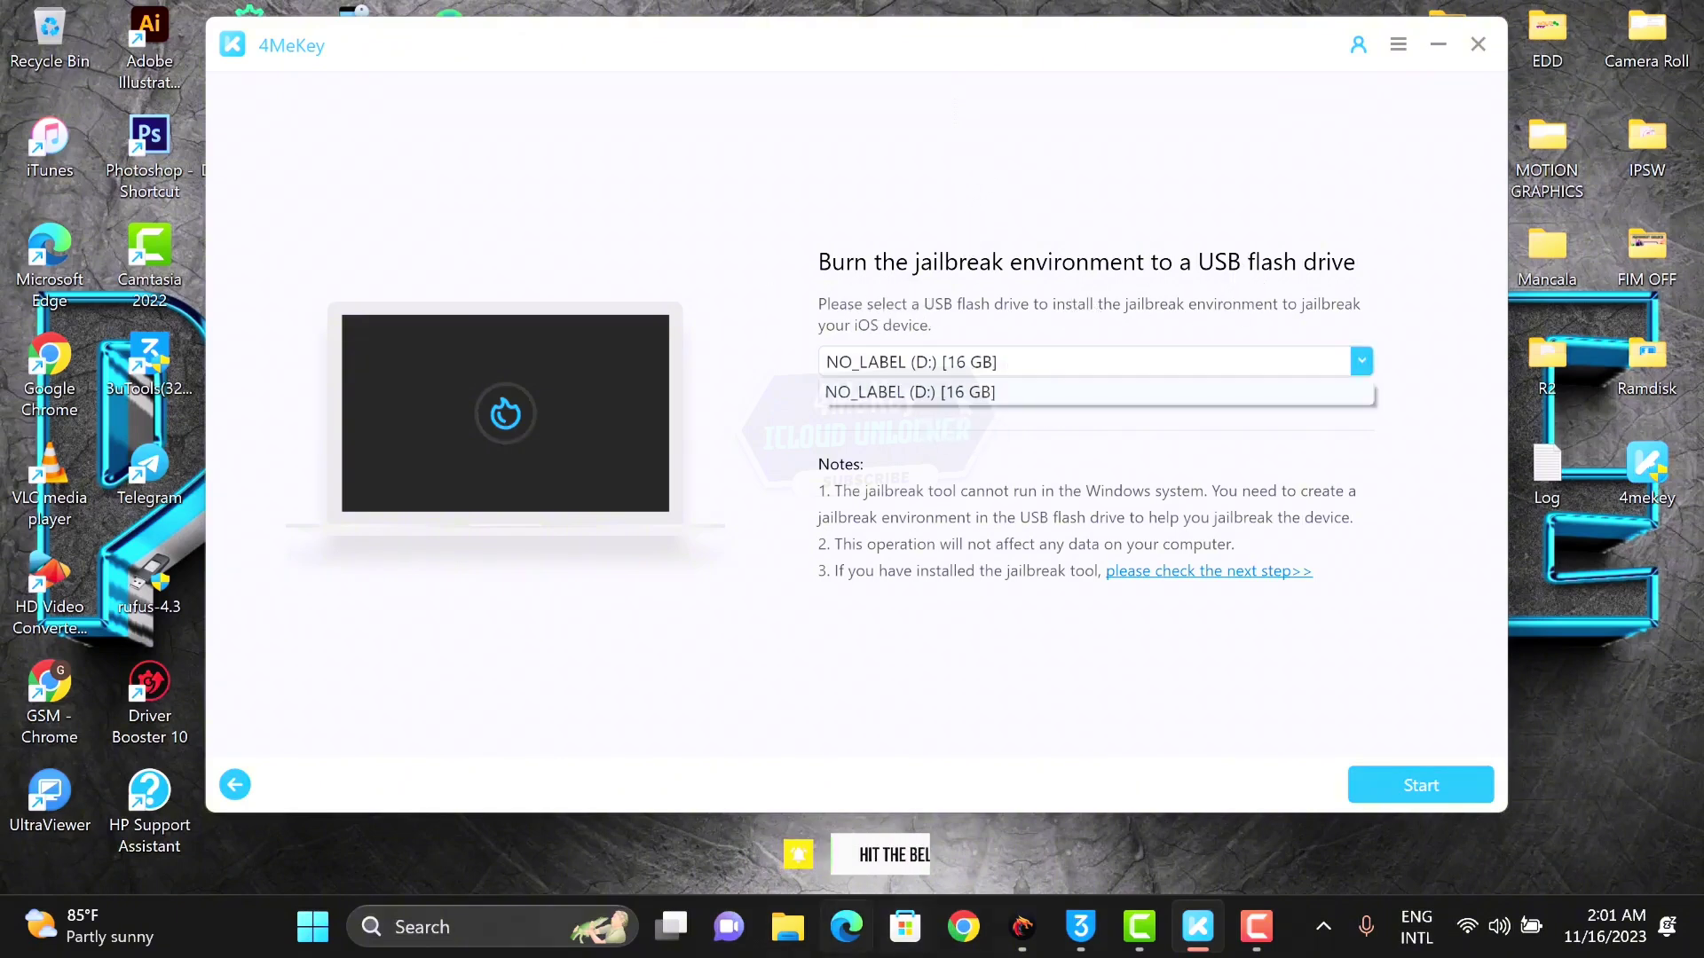
Step: Check USB Drive (D:) under This PC in File Explorer, then minimize it
left_click(794, 935)
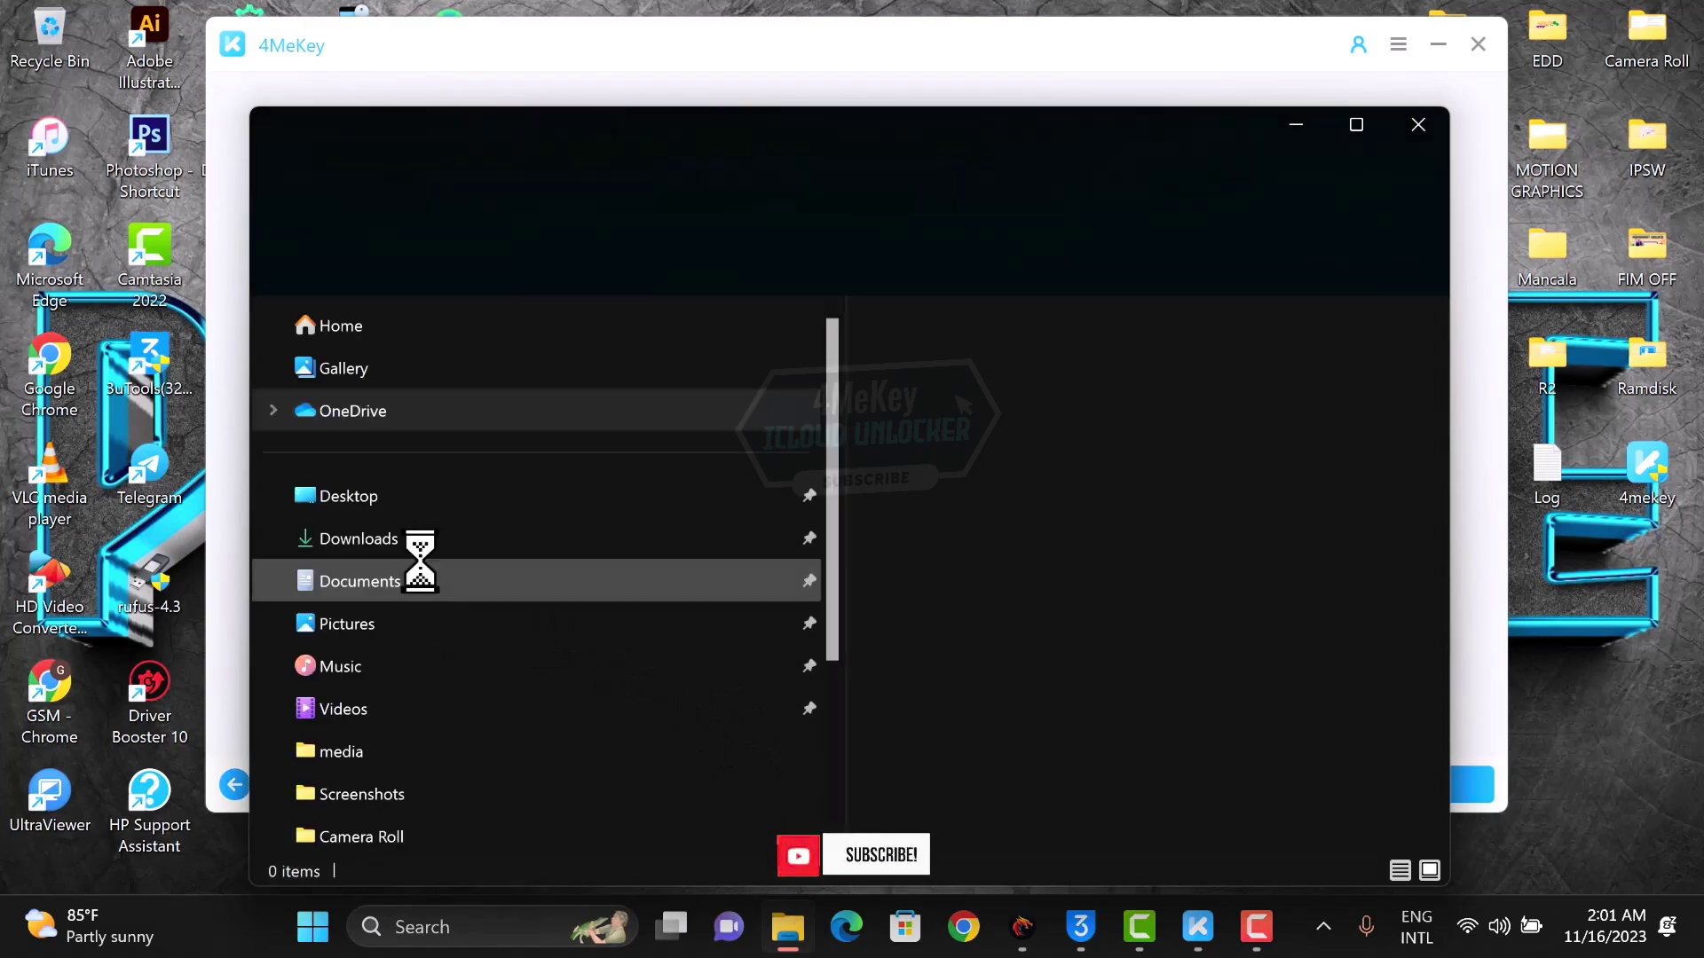
left_click(407, 539)
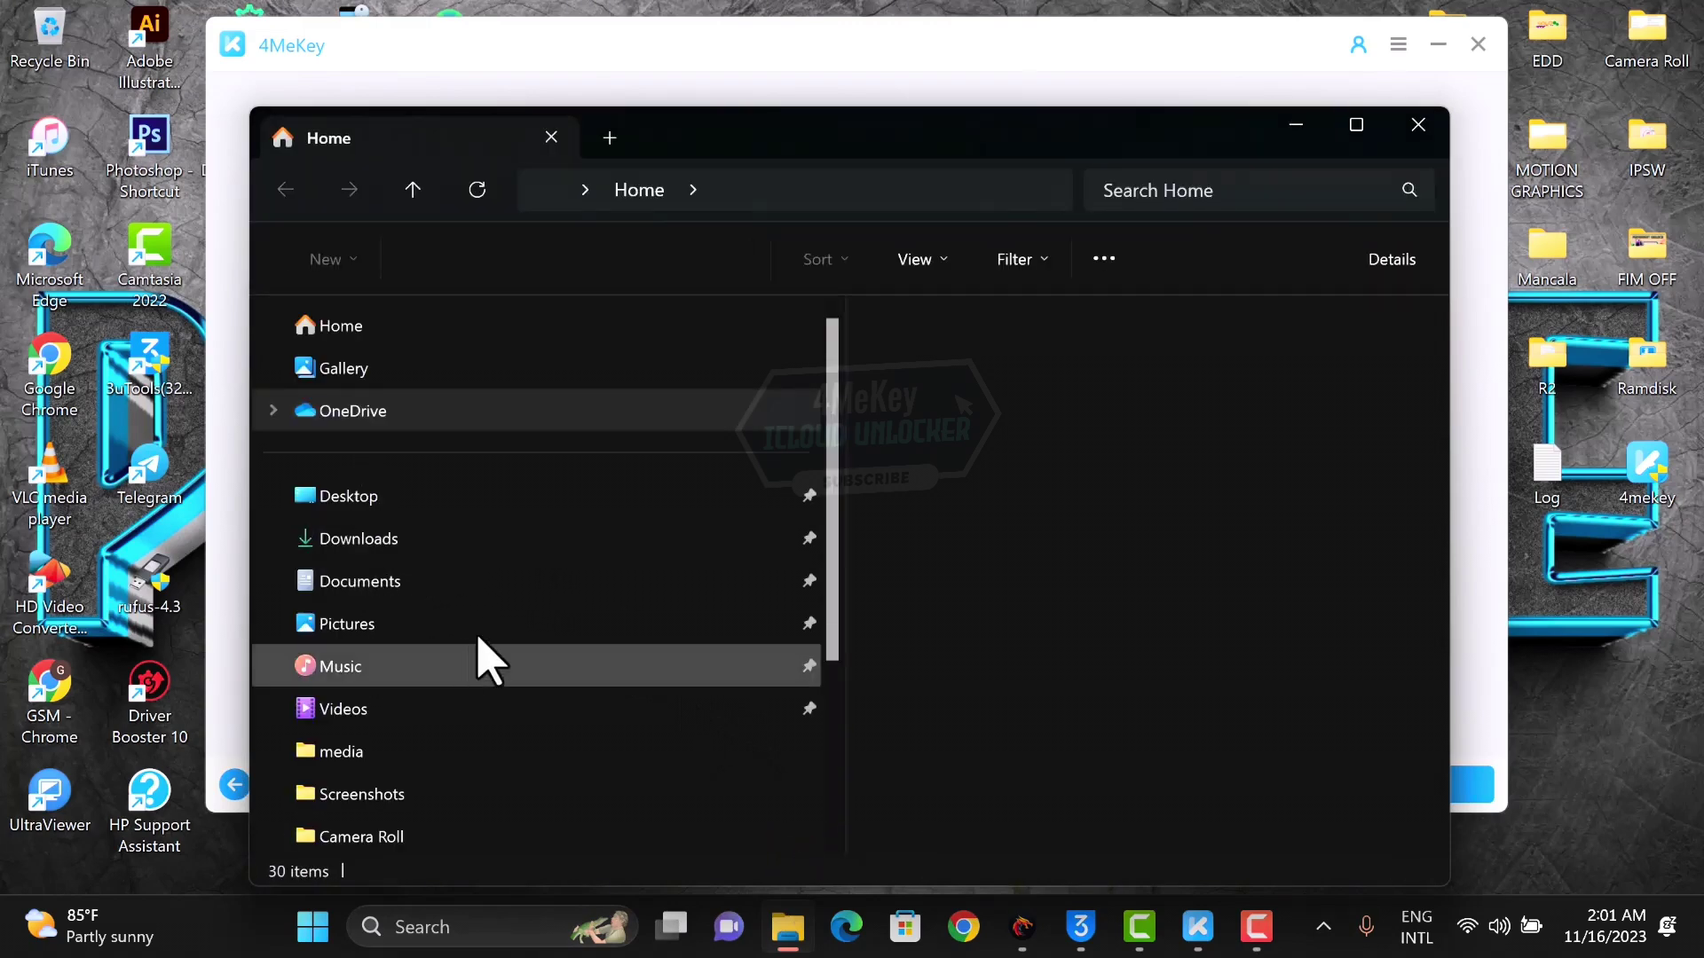
scroll(423, 695, "down", 3)
left_click(382, 709)
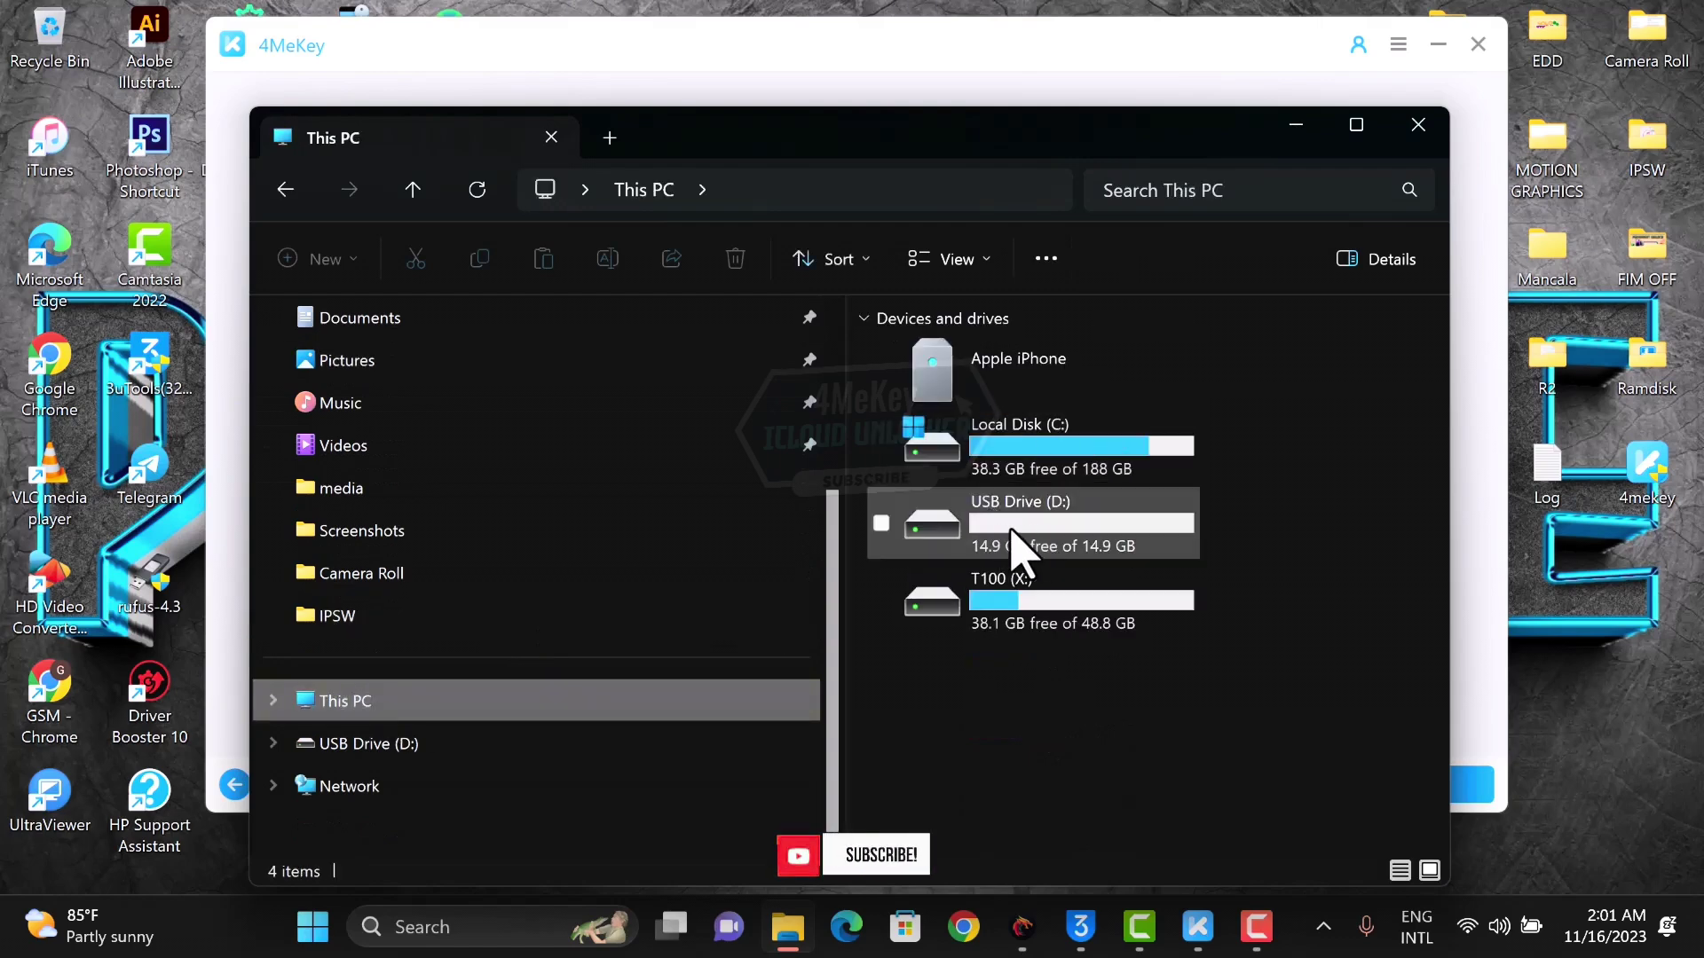
left_click(1026, 540)
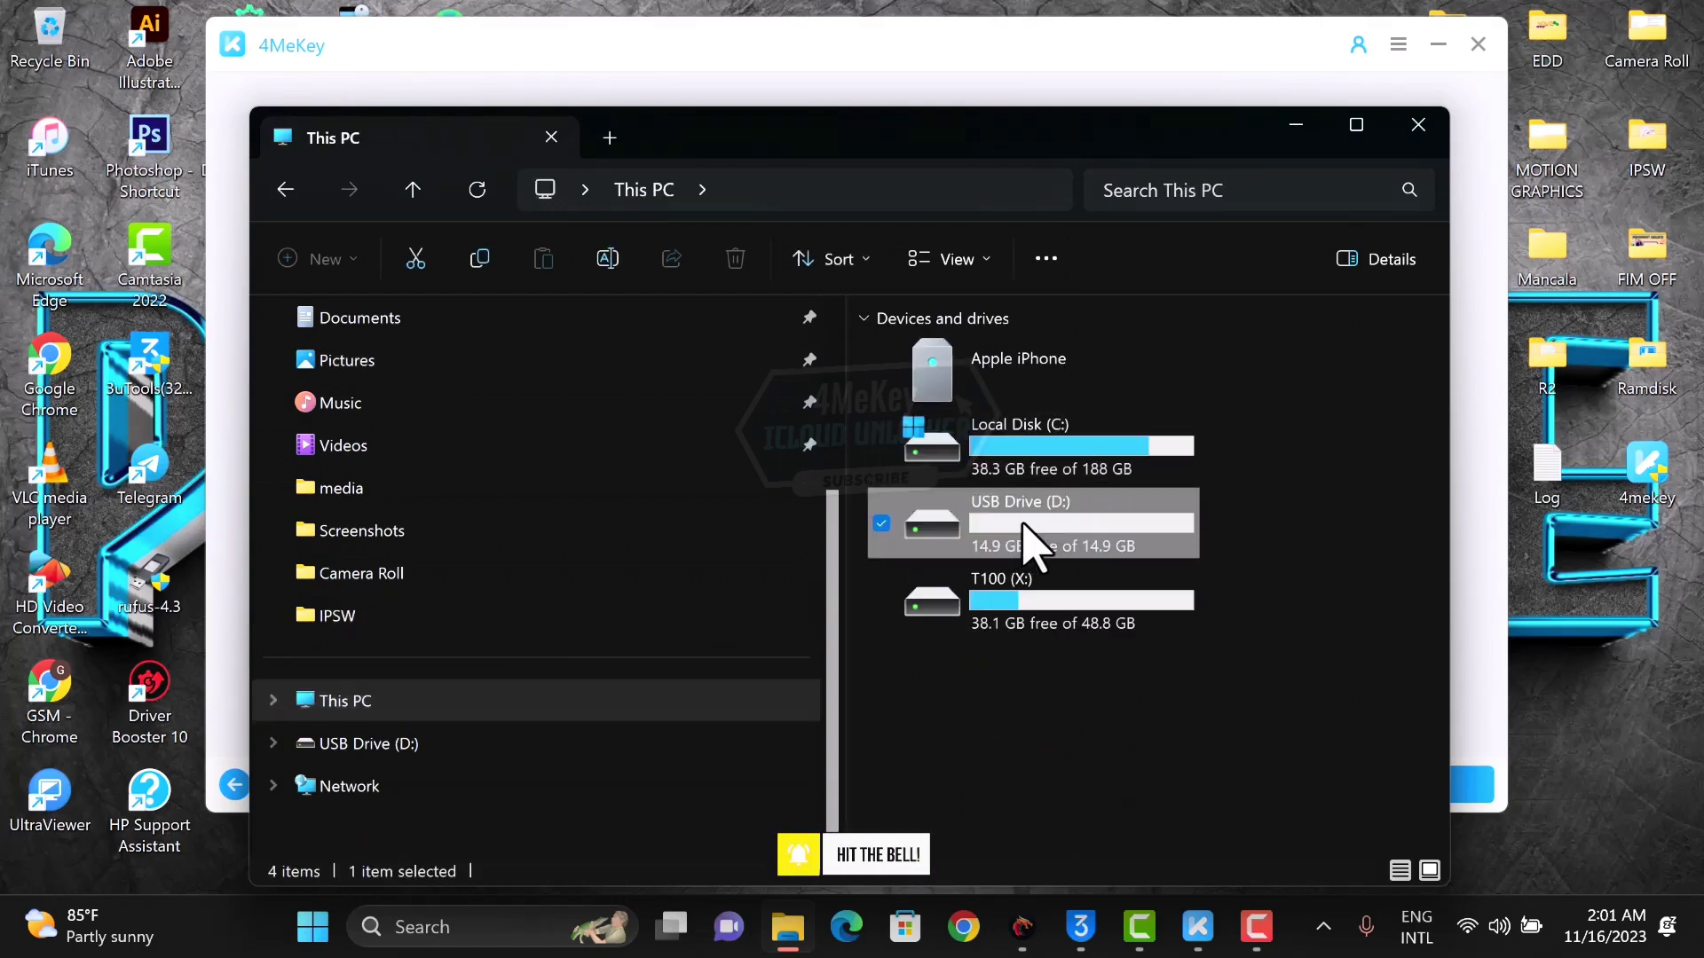
left_click(1298, 124)
Step: Burn the jailbreak environment onto NO_LABEL (D:), confirming with Yes
left_click(1109, 367)
left_click(1024, 395)
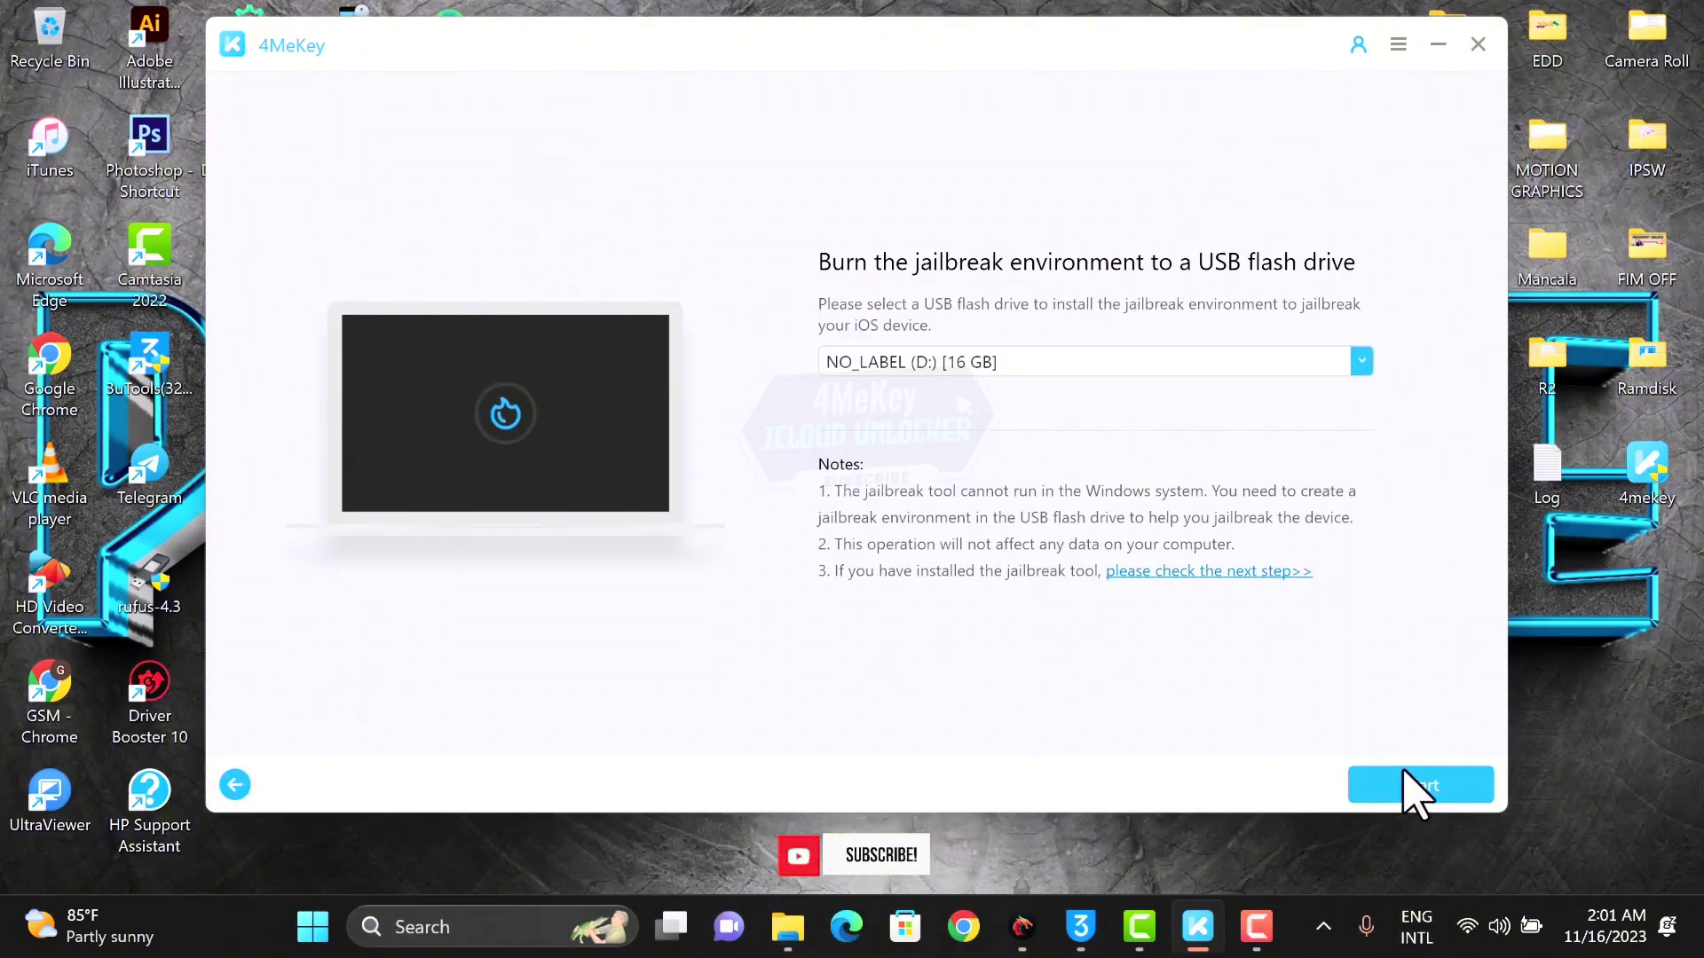
left_click(1414, 789)
left_click(932, 532)
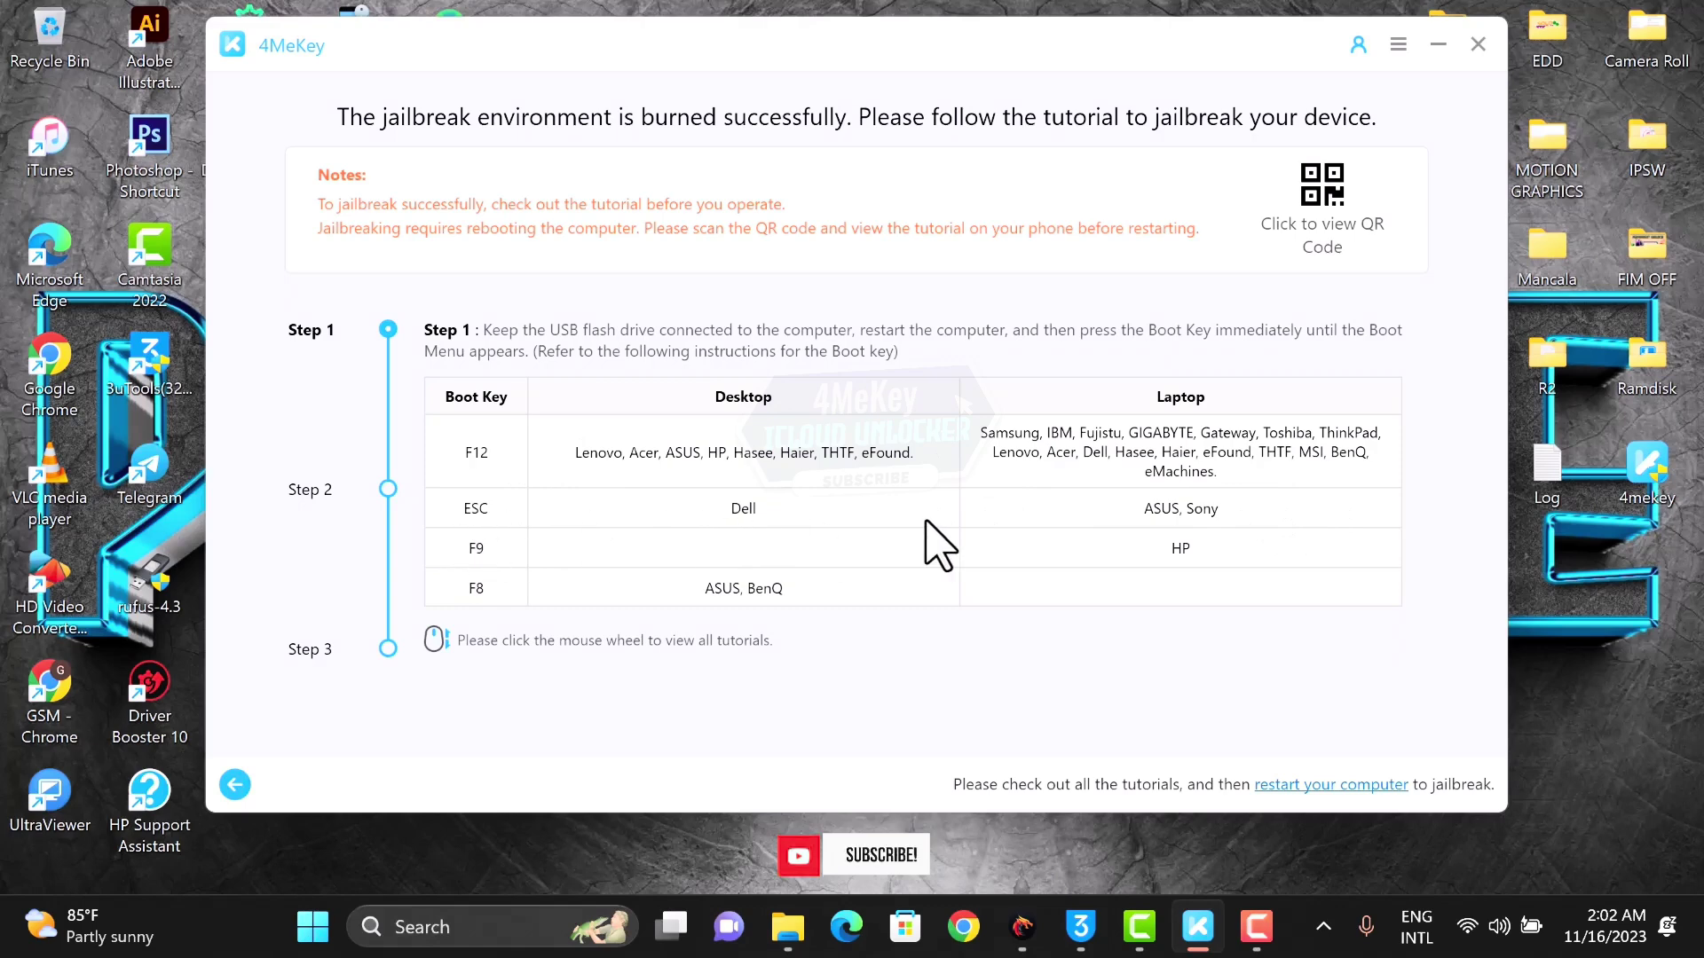
scroll(872, 600, "down", 1)
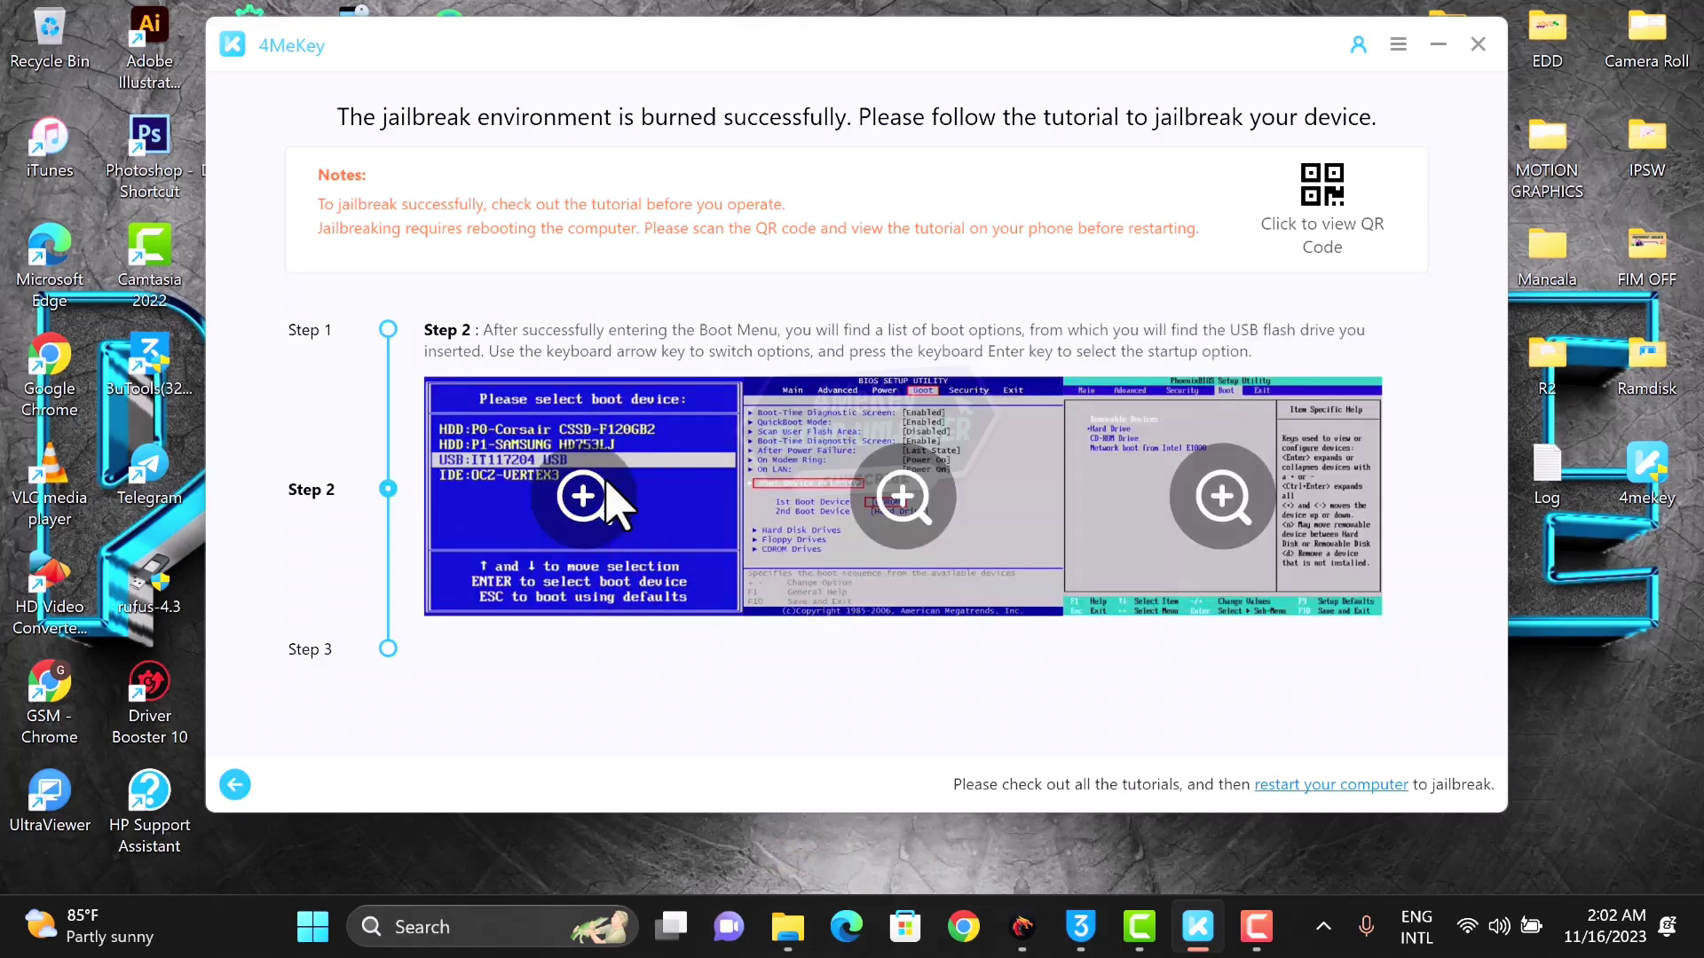
Step: Review tutorial Steps 1–3 on boot keys, USB boot device and checkra1n, then restart
left_click(387, 646)
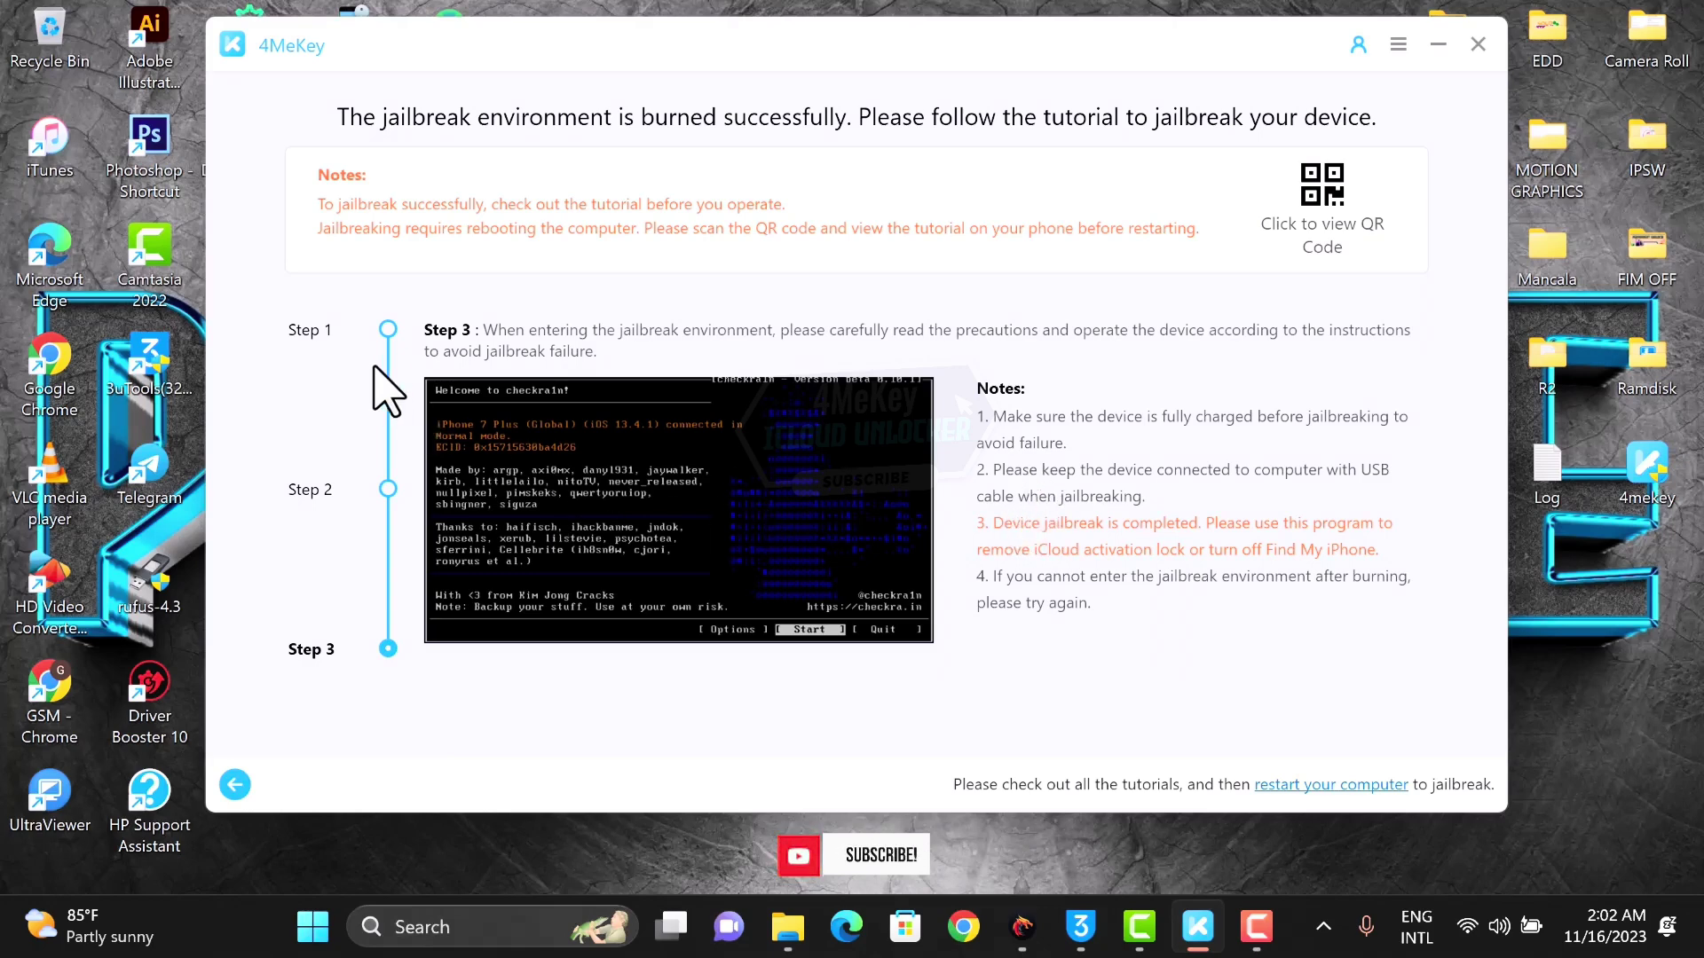
left_click(387, 330)
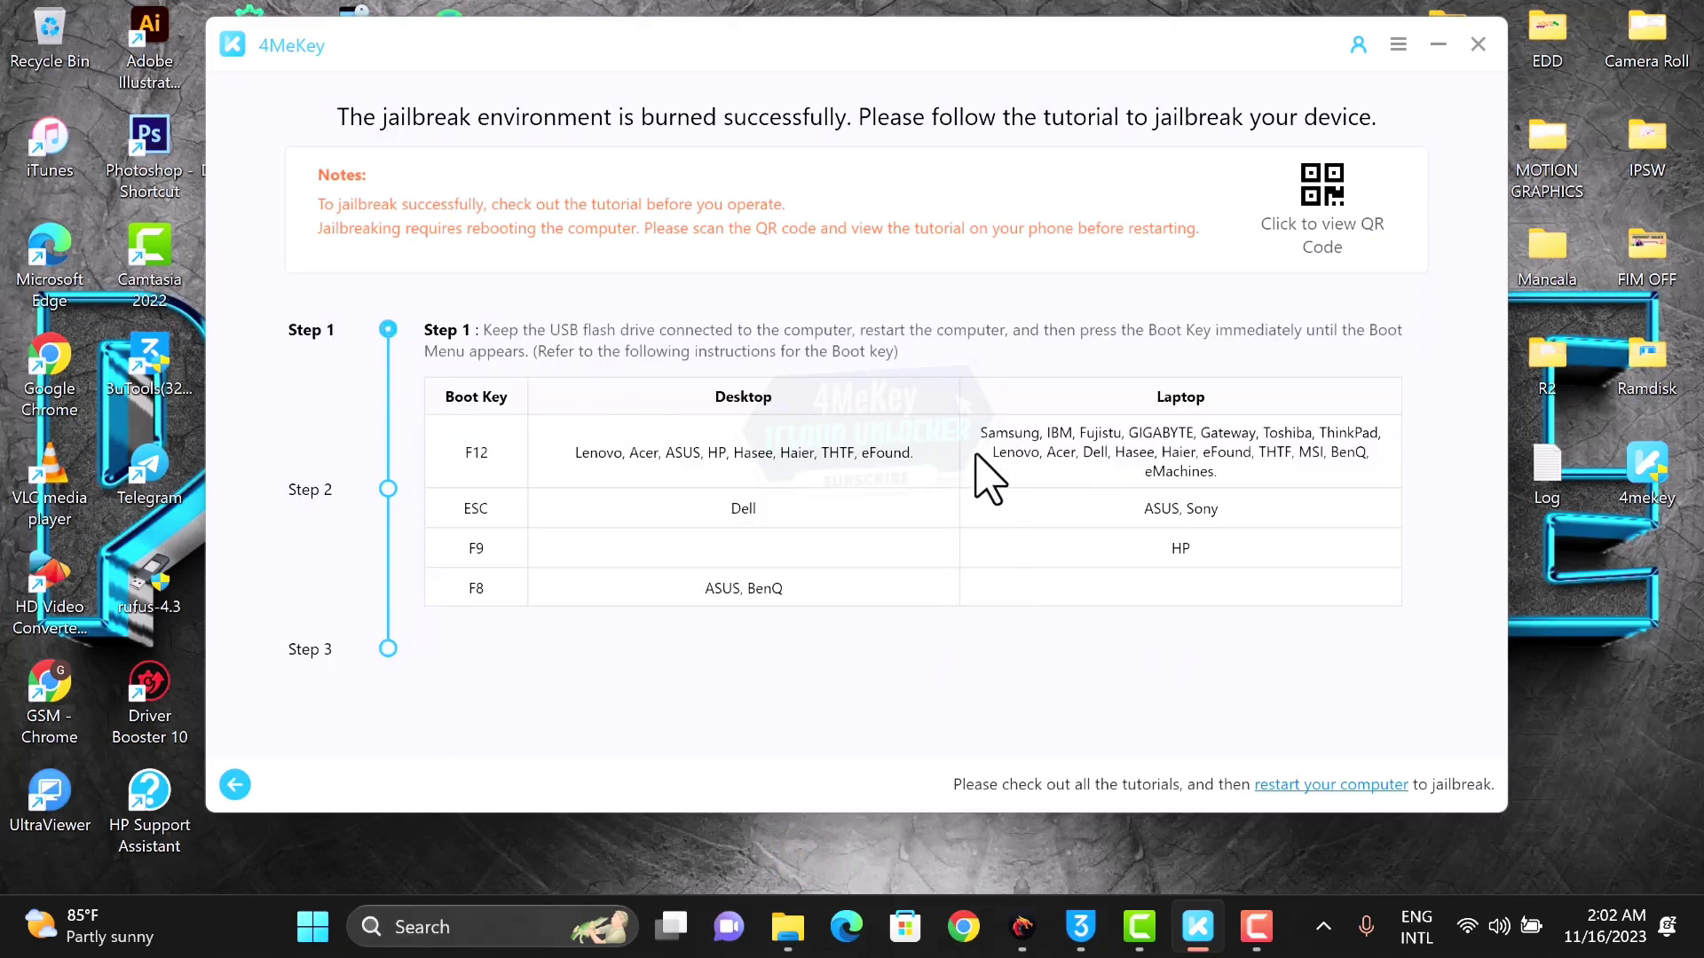
left_click(387, 490)
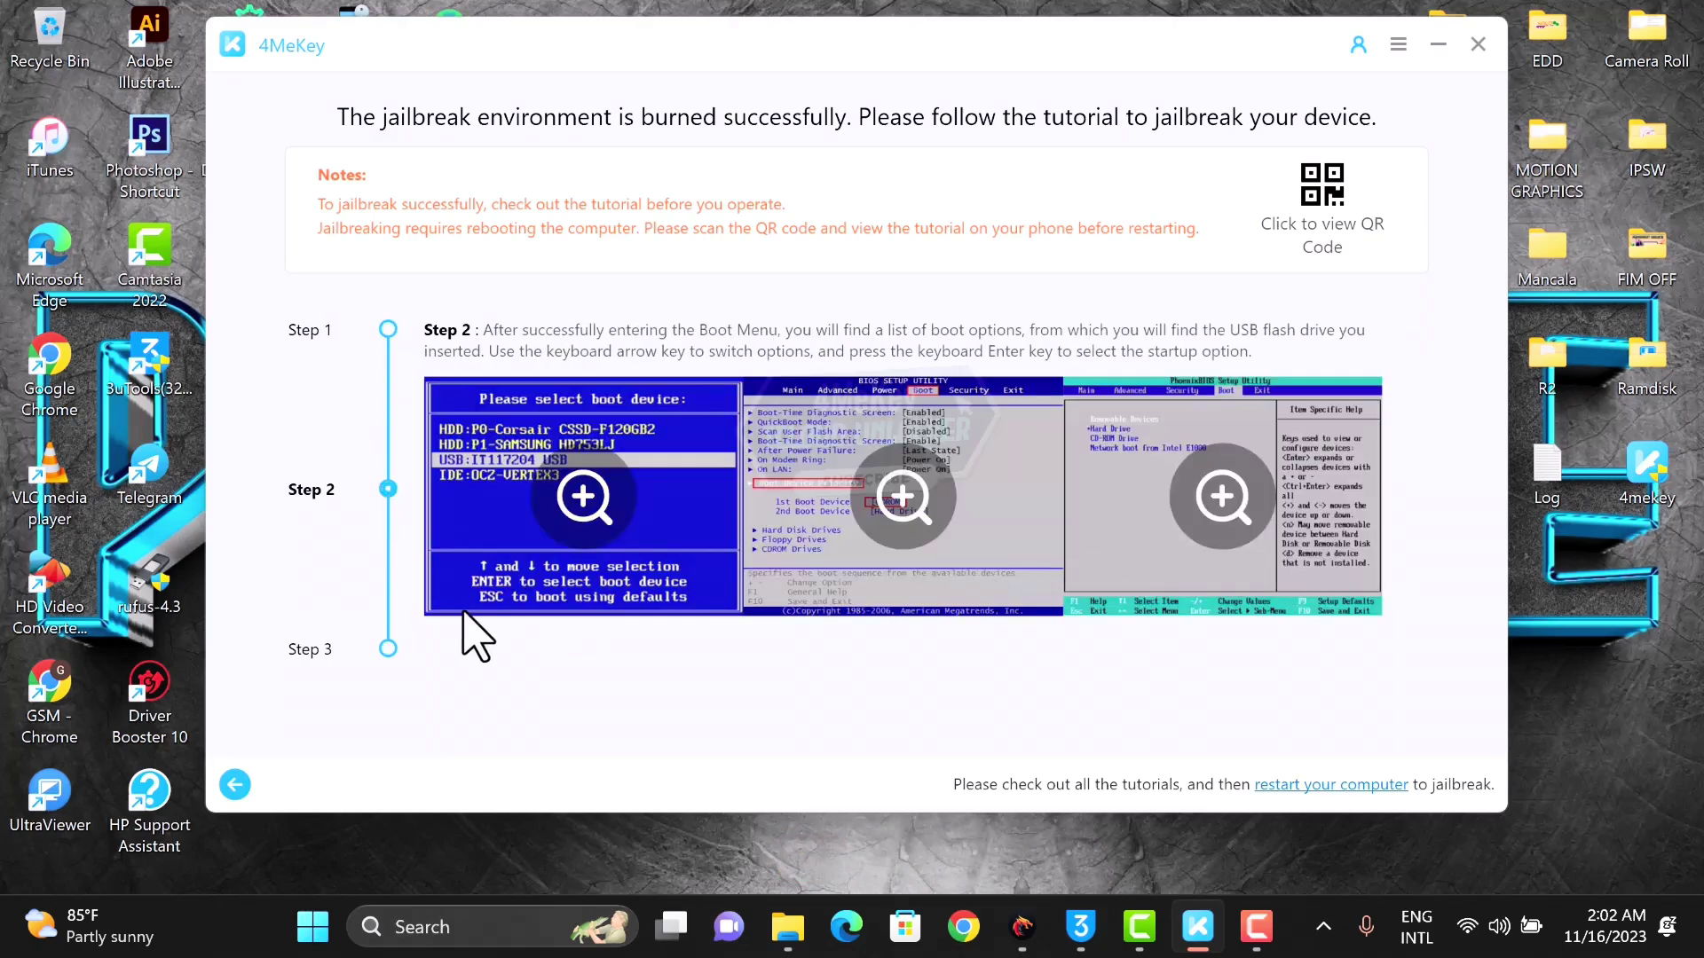
left_click(388, 649)
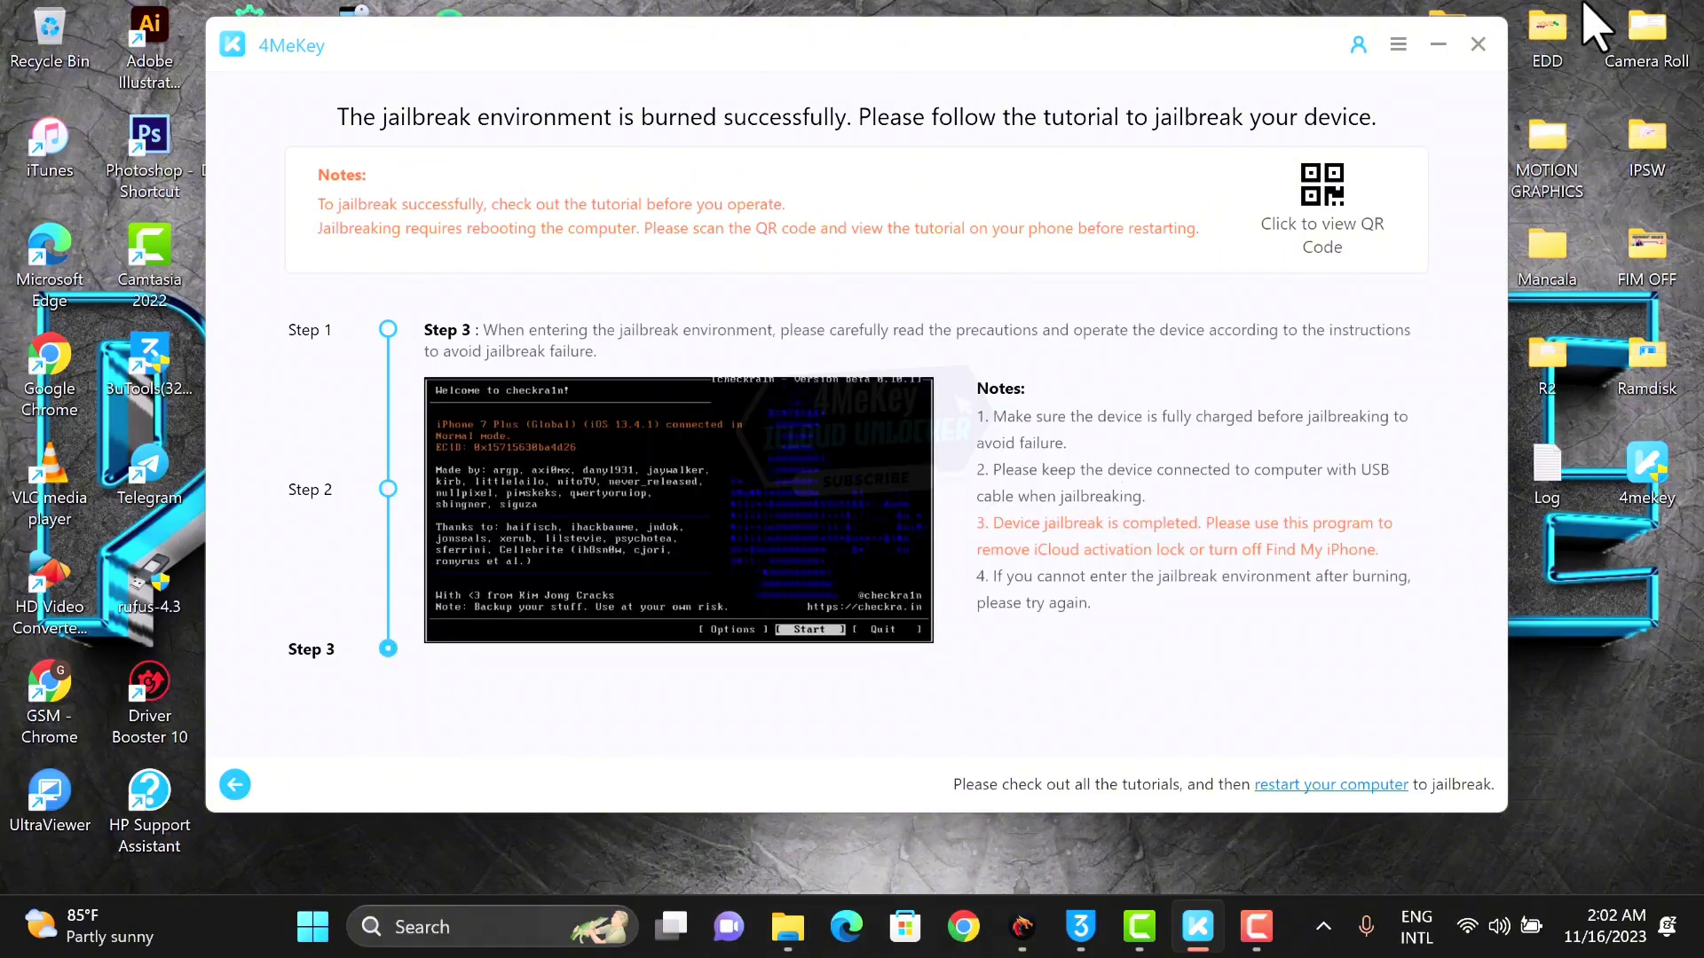
left_click(1476, 46)
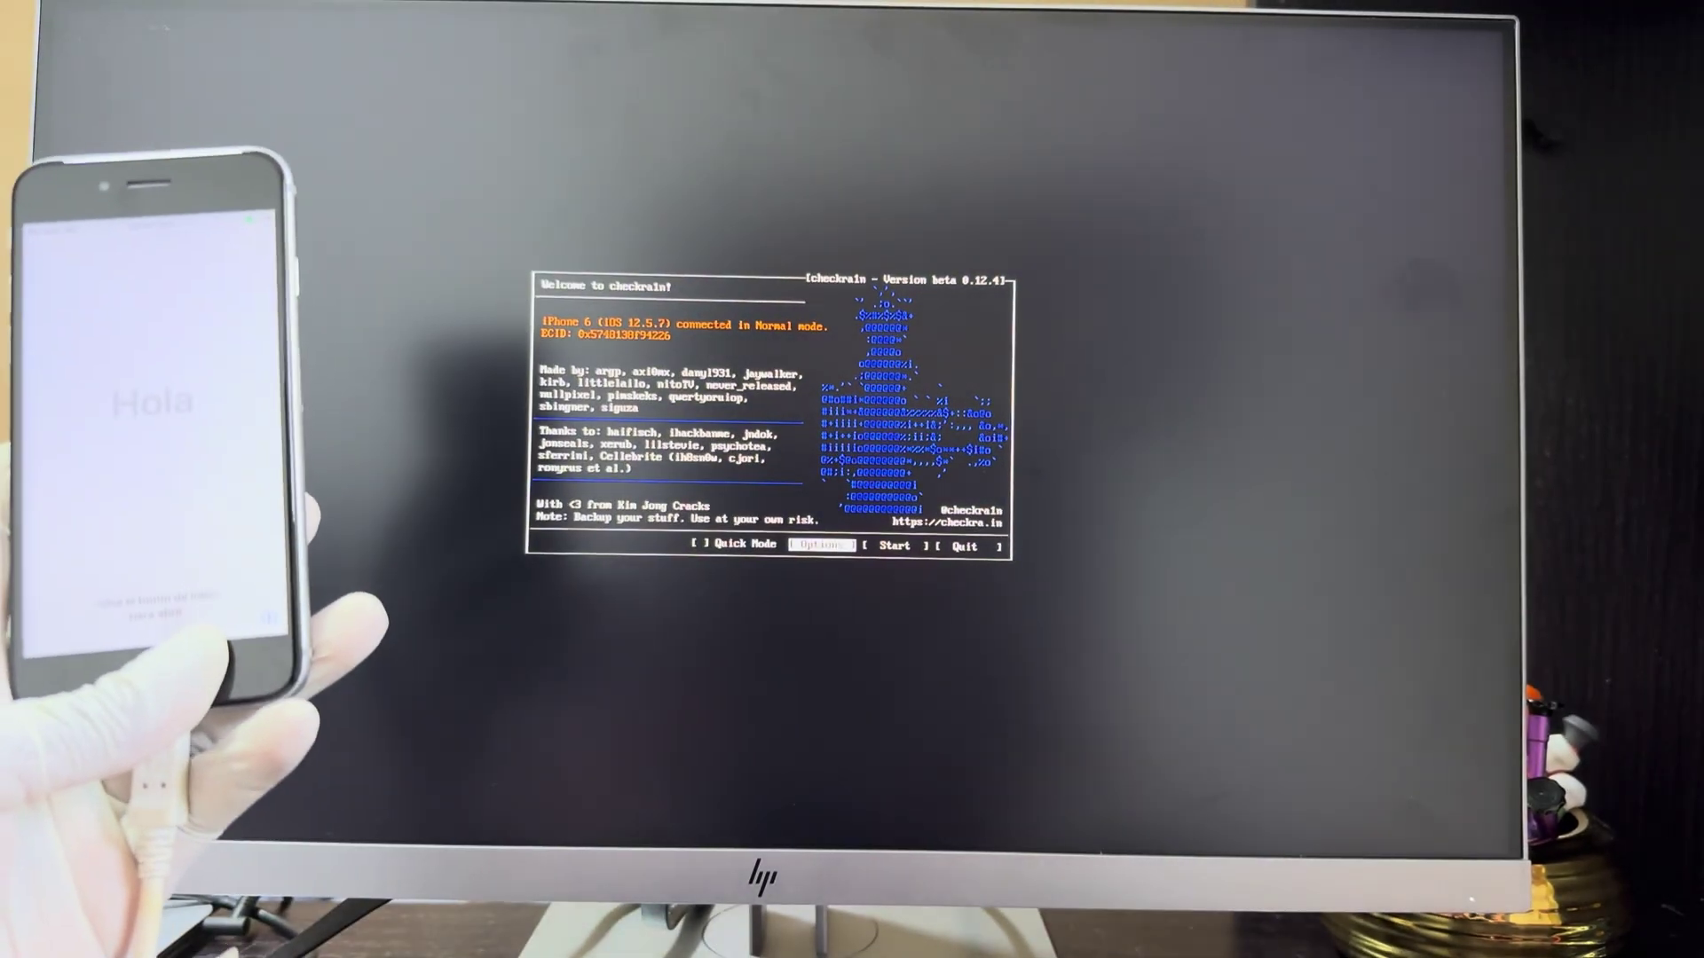
Step: In checkra1n Options, enable untested versions and Skip A11 BPR check, and disable Dark Blockchain
key("Right")
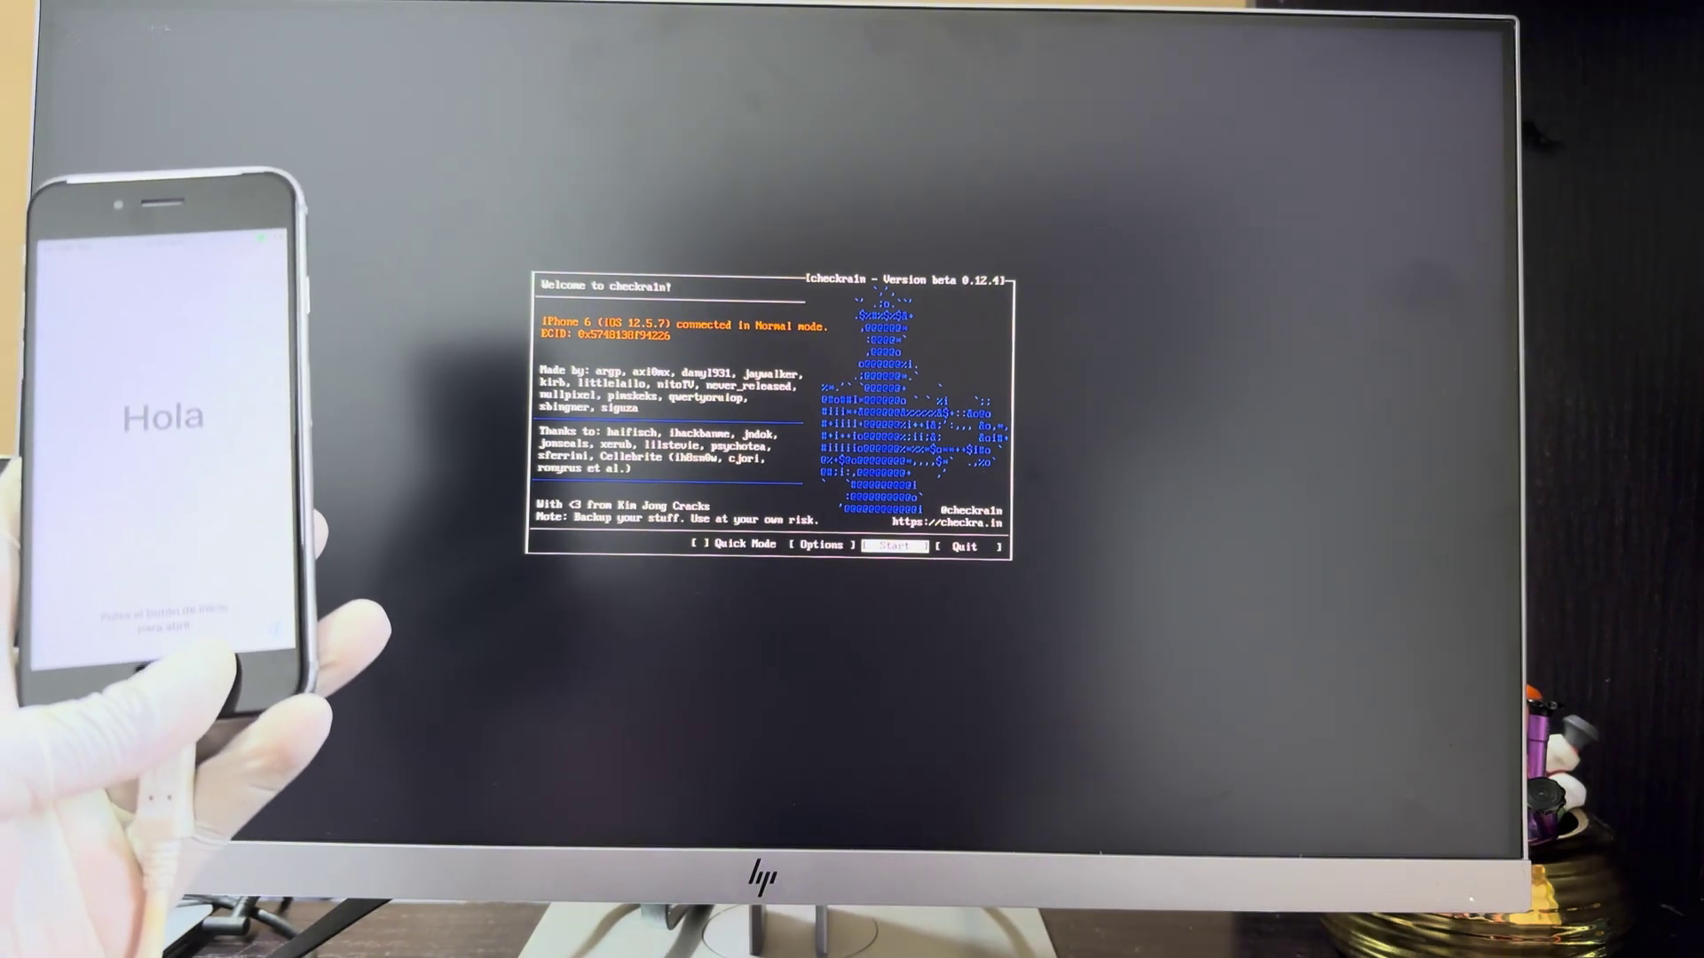
key("Left")
key("Return")
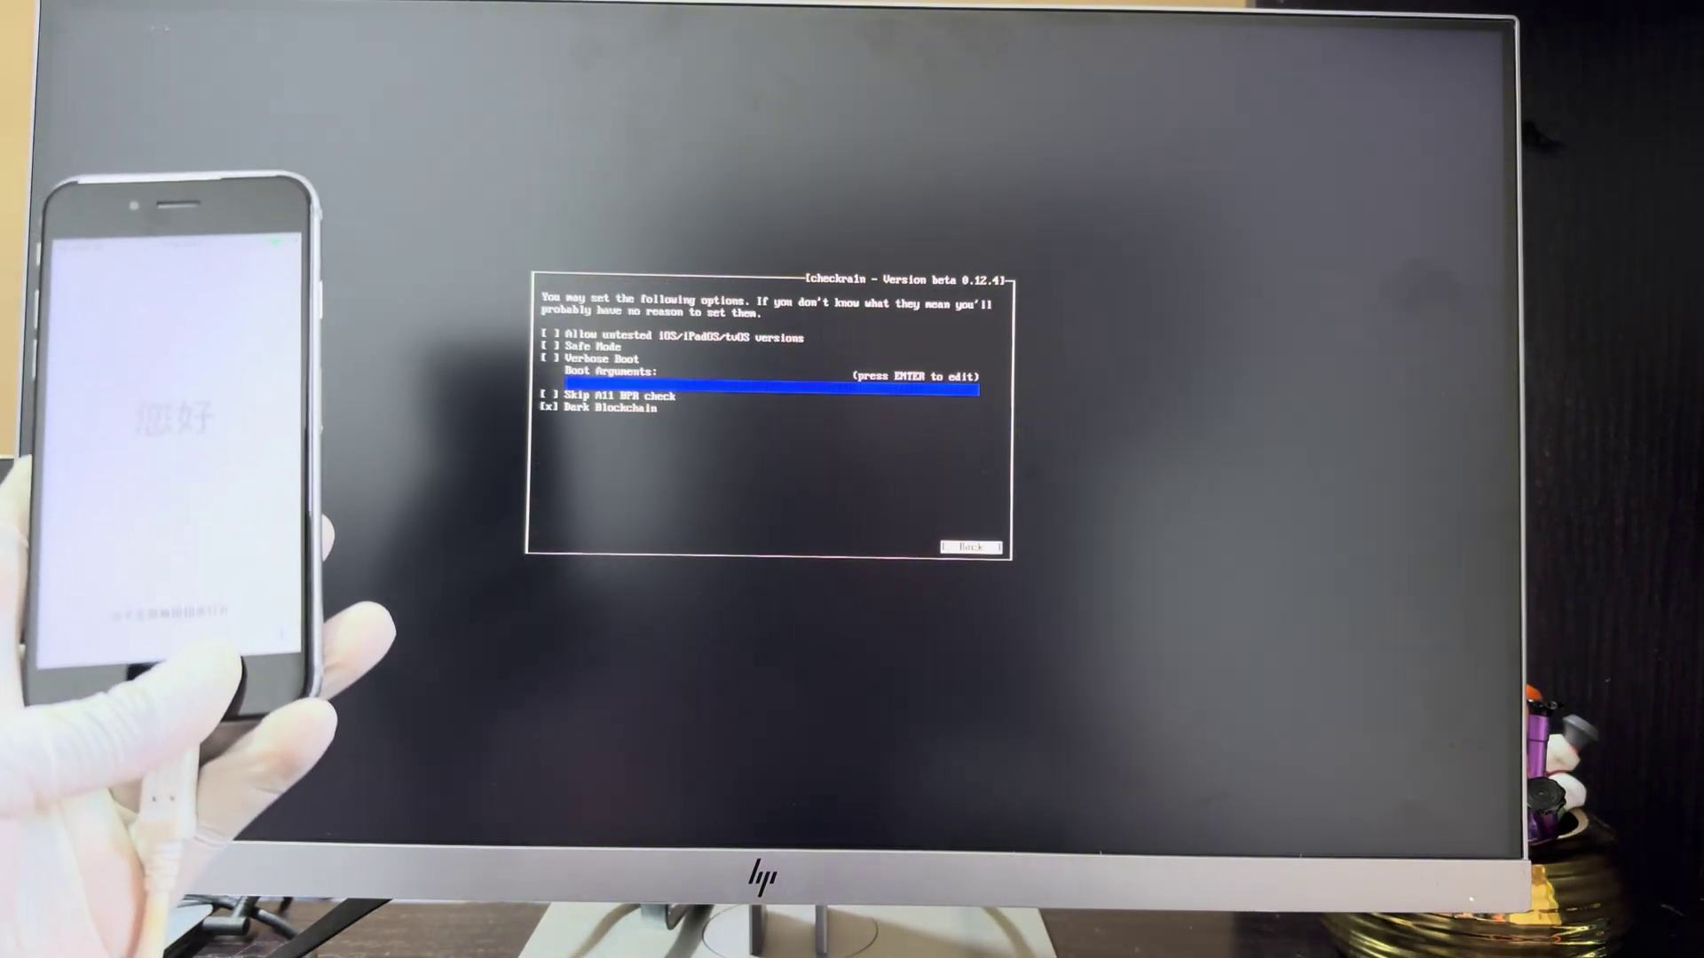
key("Up")
key("Up")
key("Up")
key("space")
key("Down")
key("Down")
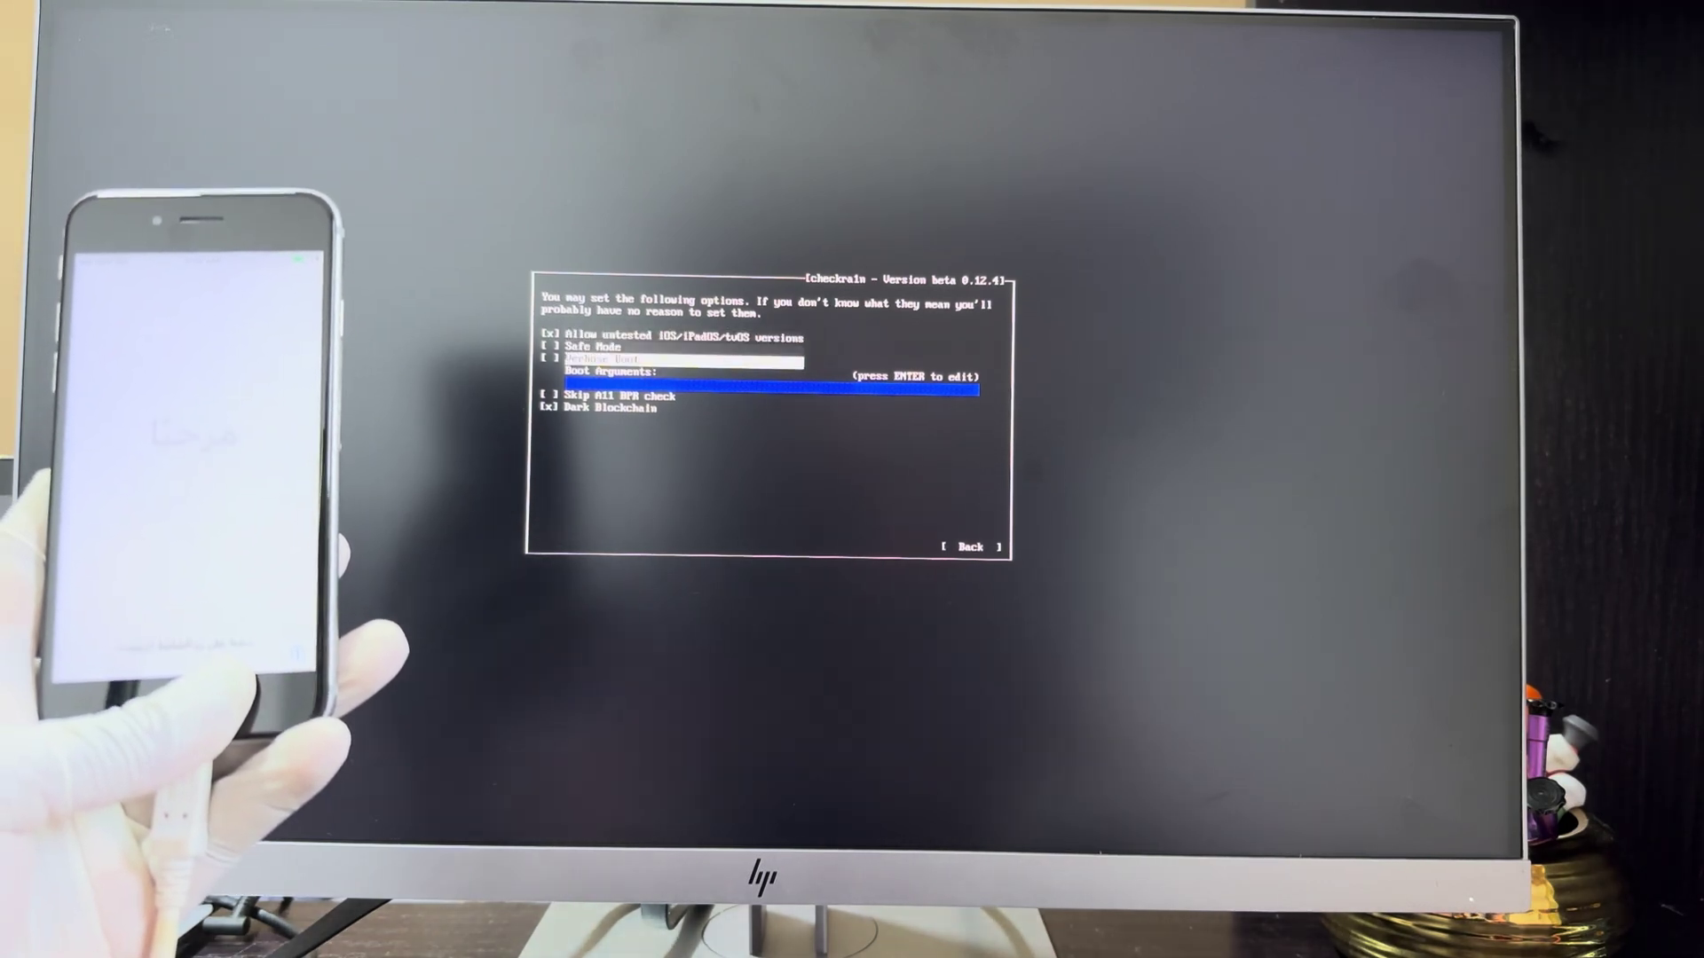
key("Down")
key("Down")
key("space")
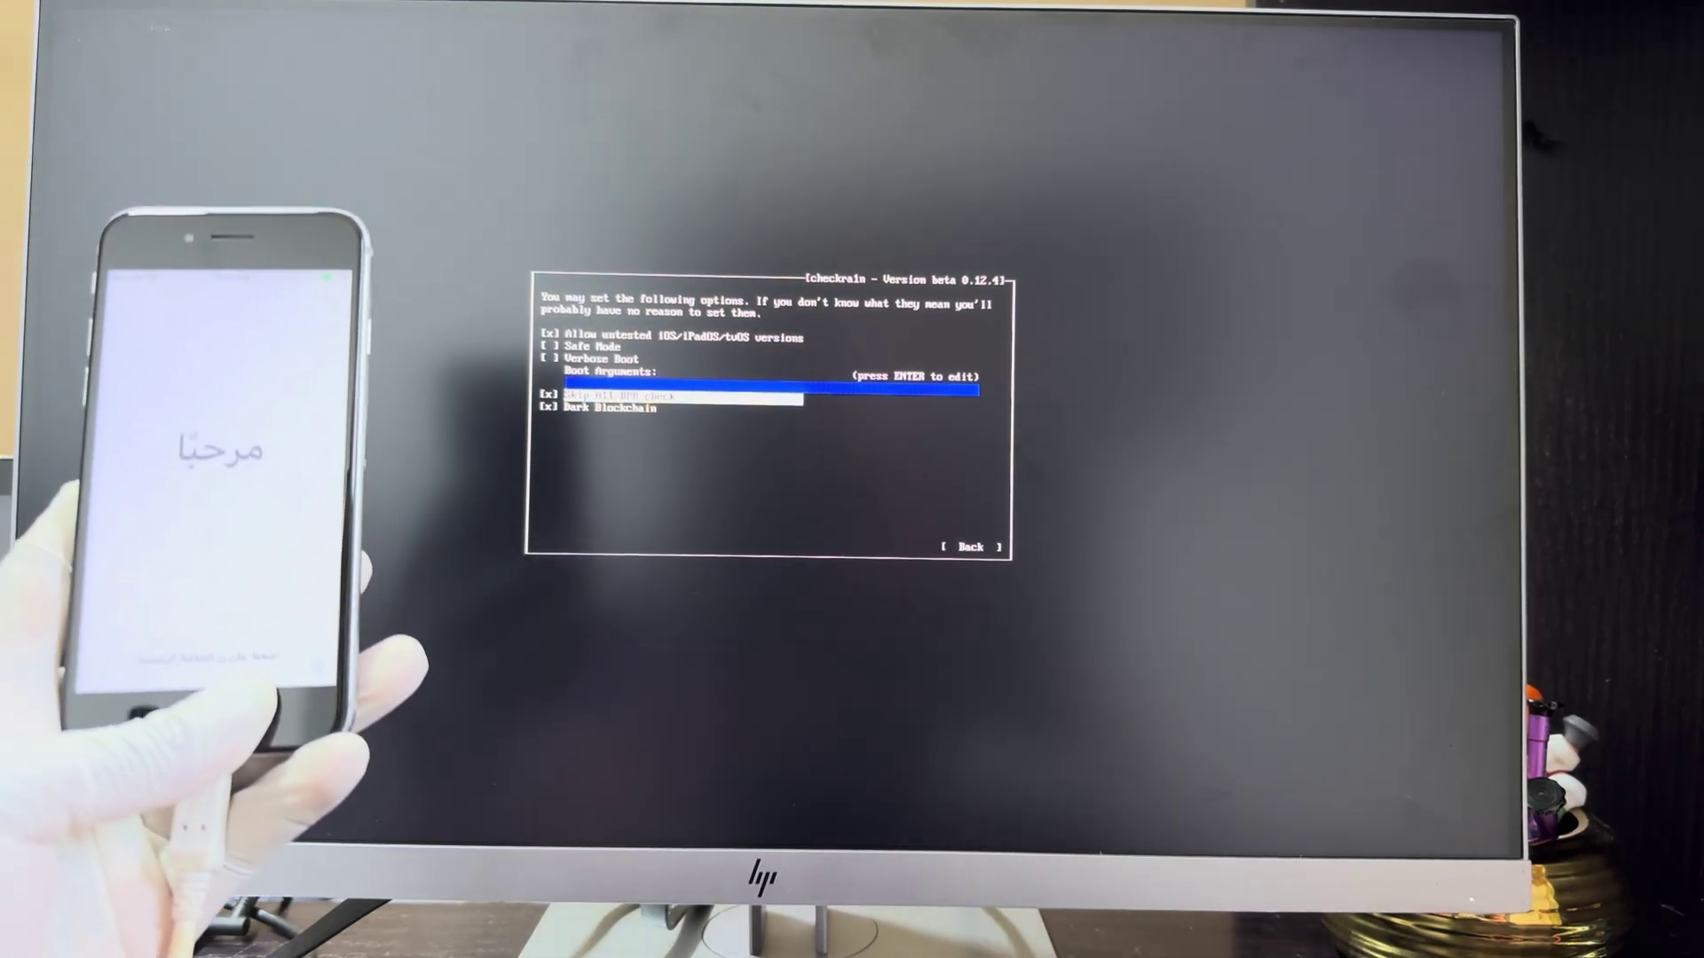
key("Down")
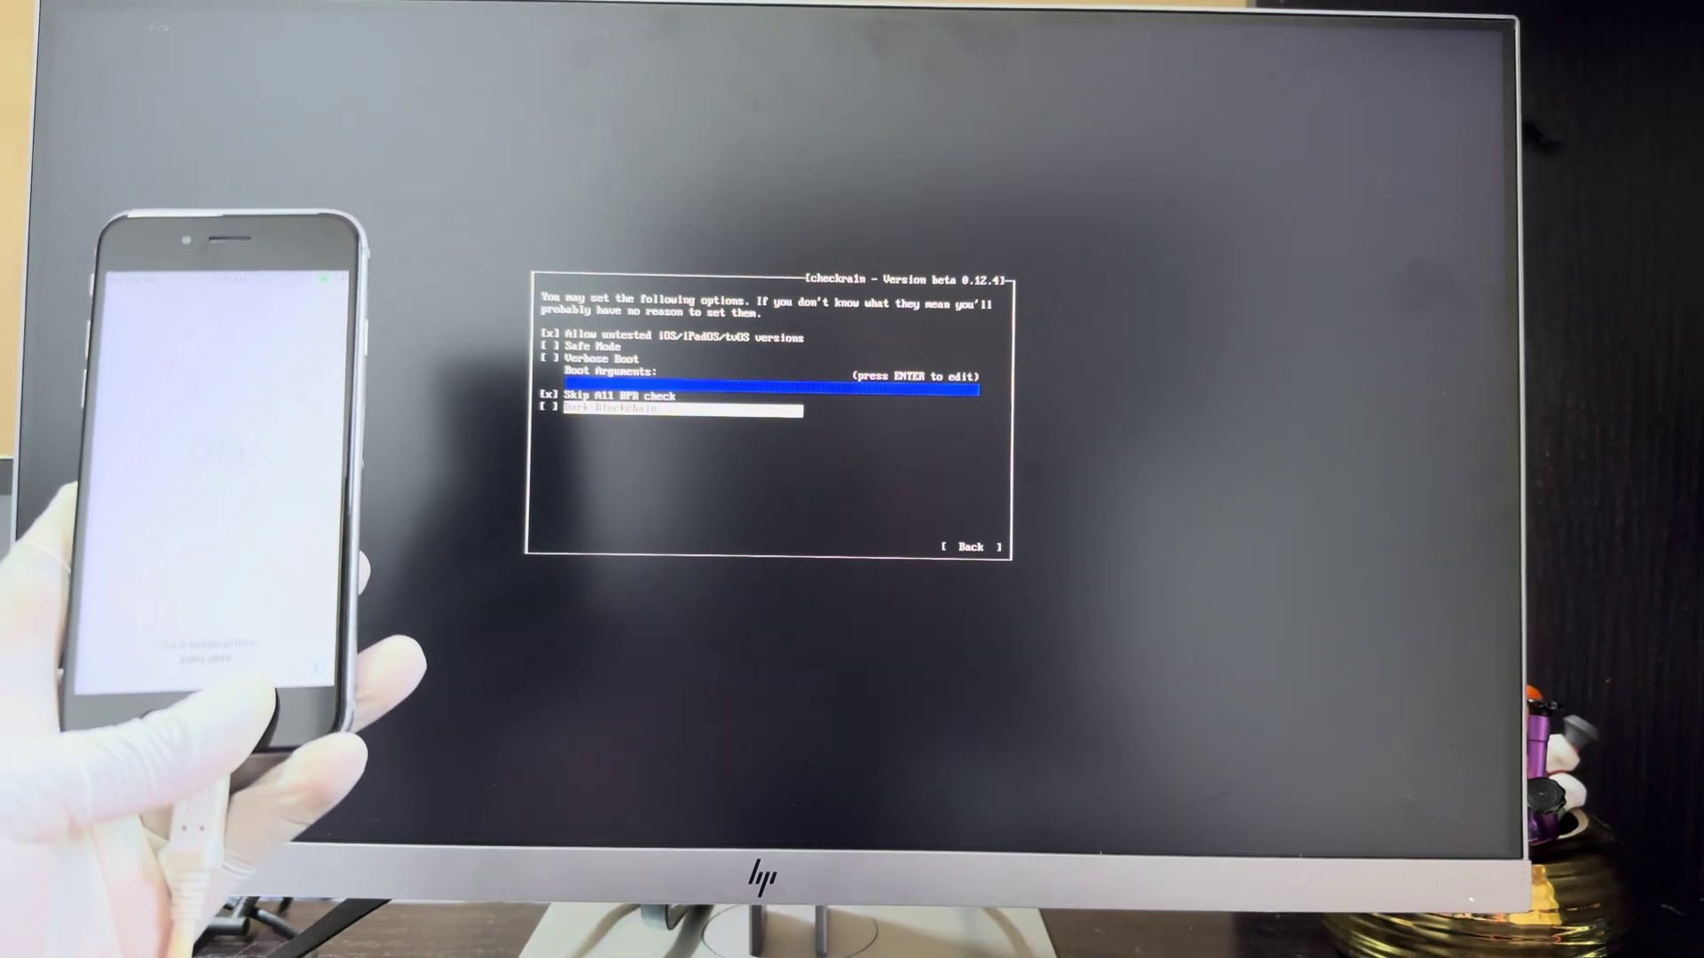
key("space")
key("Down")
key("Return")
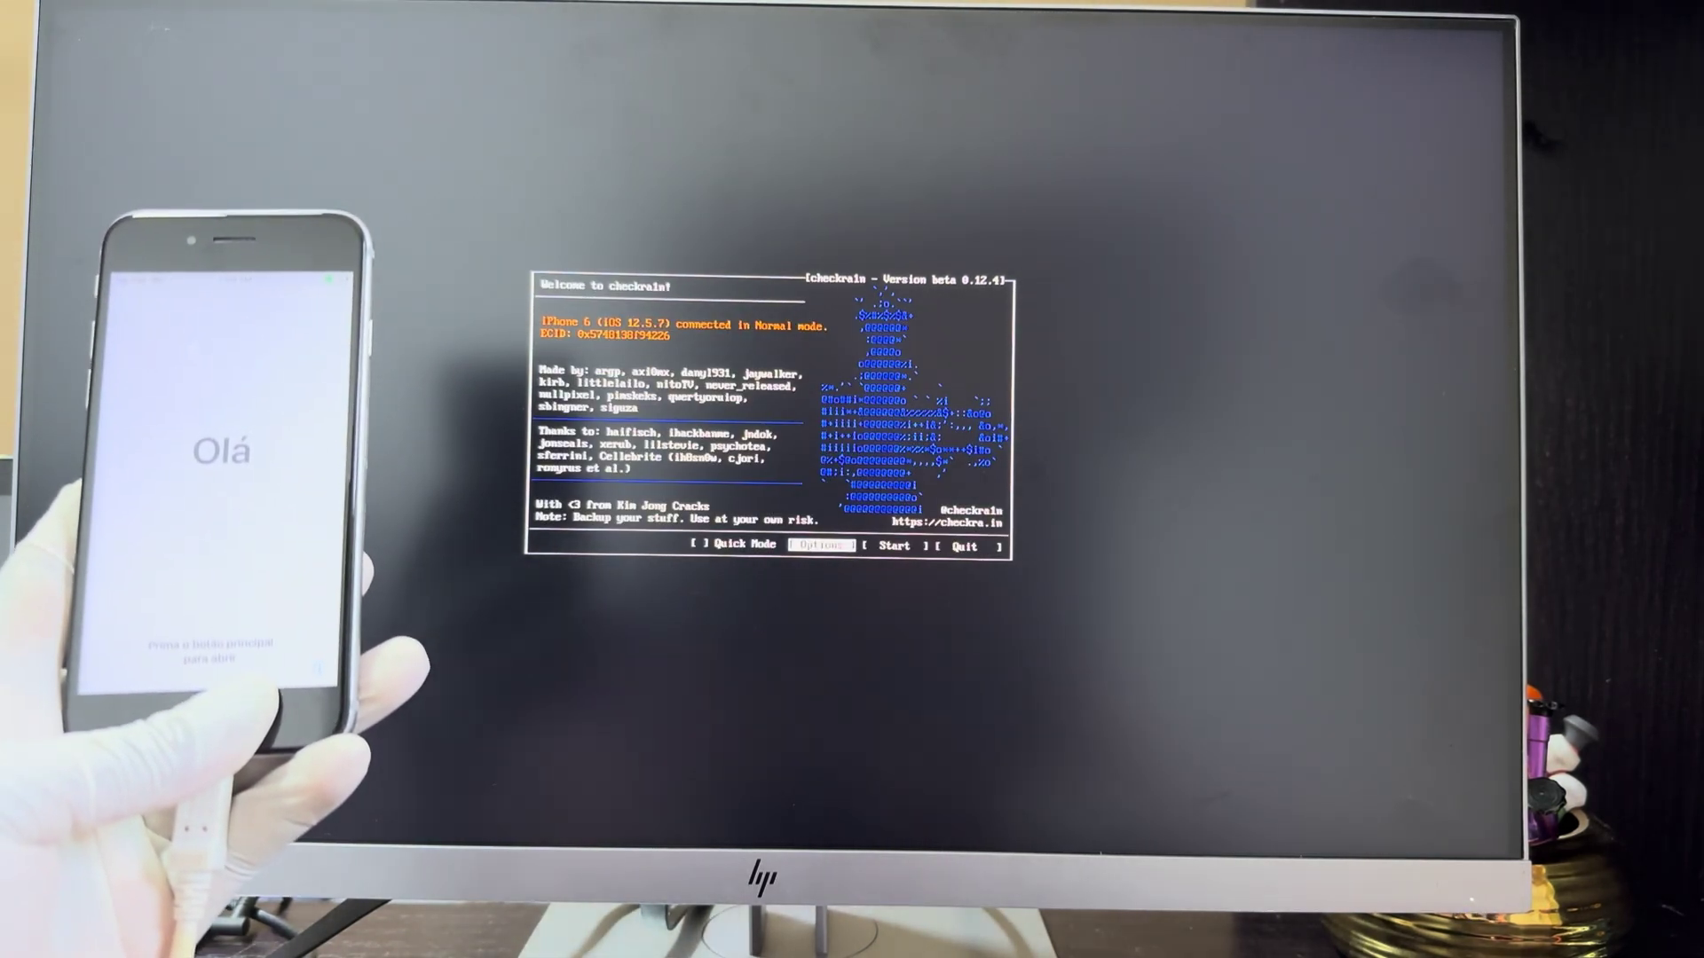
Step: Start the iPhone 6 jailbreak, moving through recovery mode to the DFU countdown
key("Right")
key("Return")
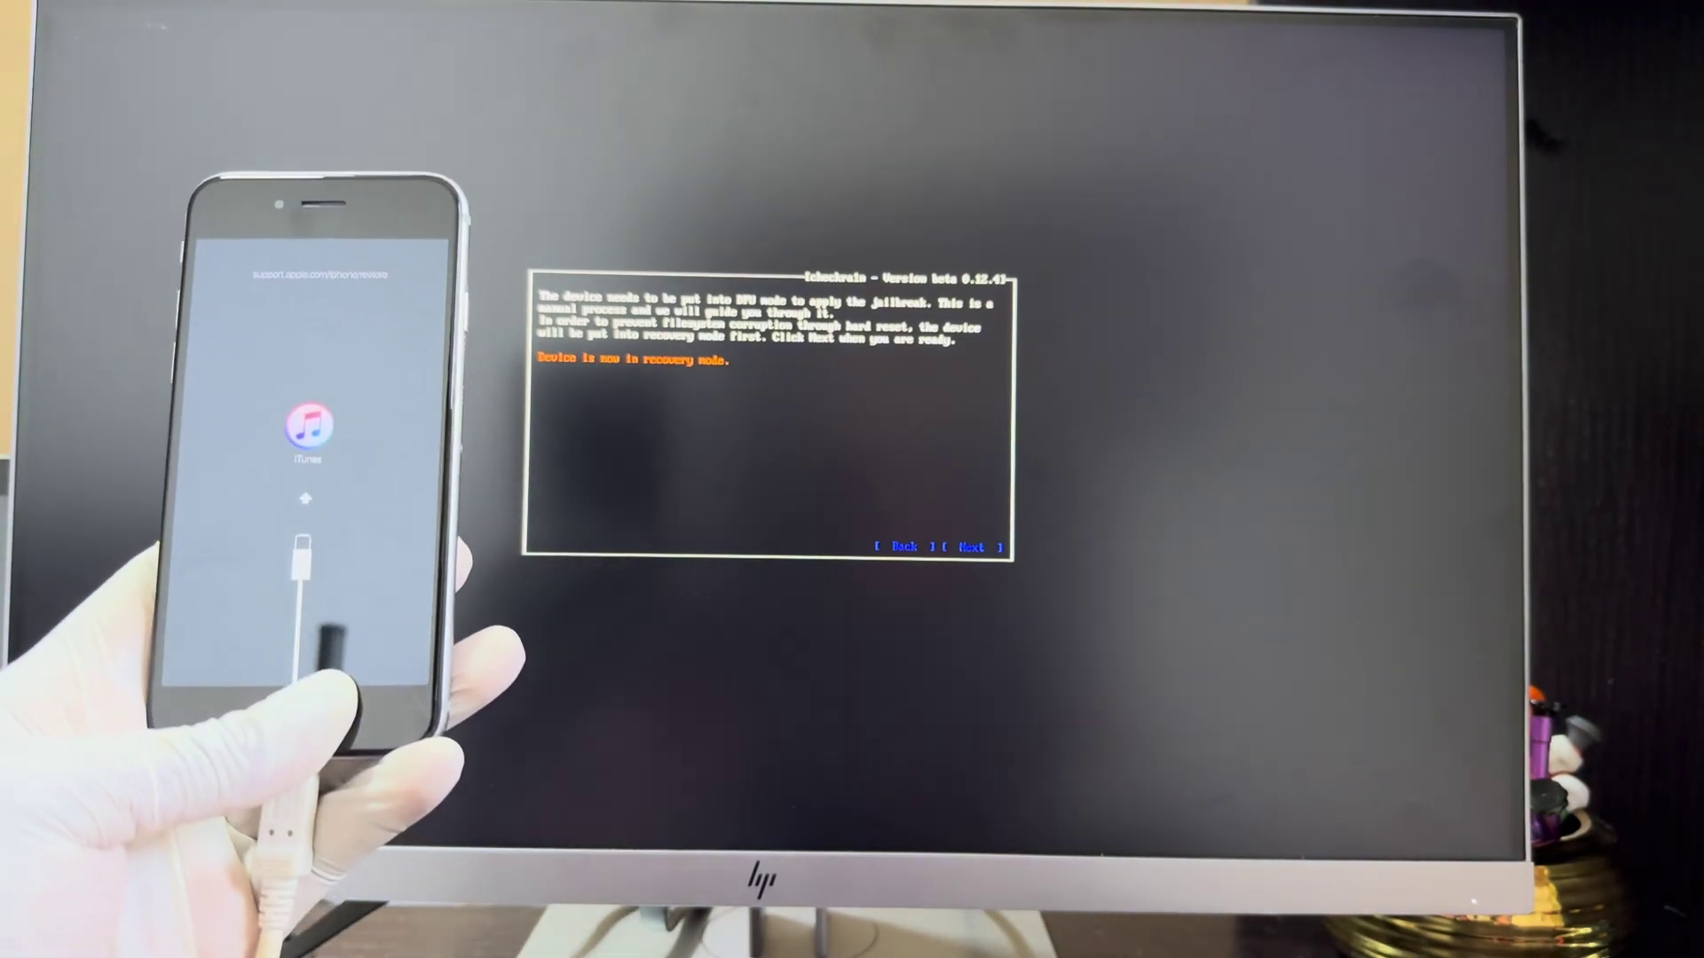
key("Return")
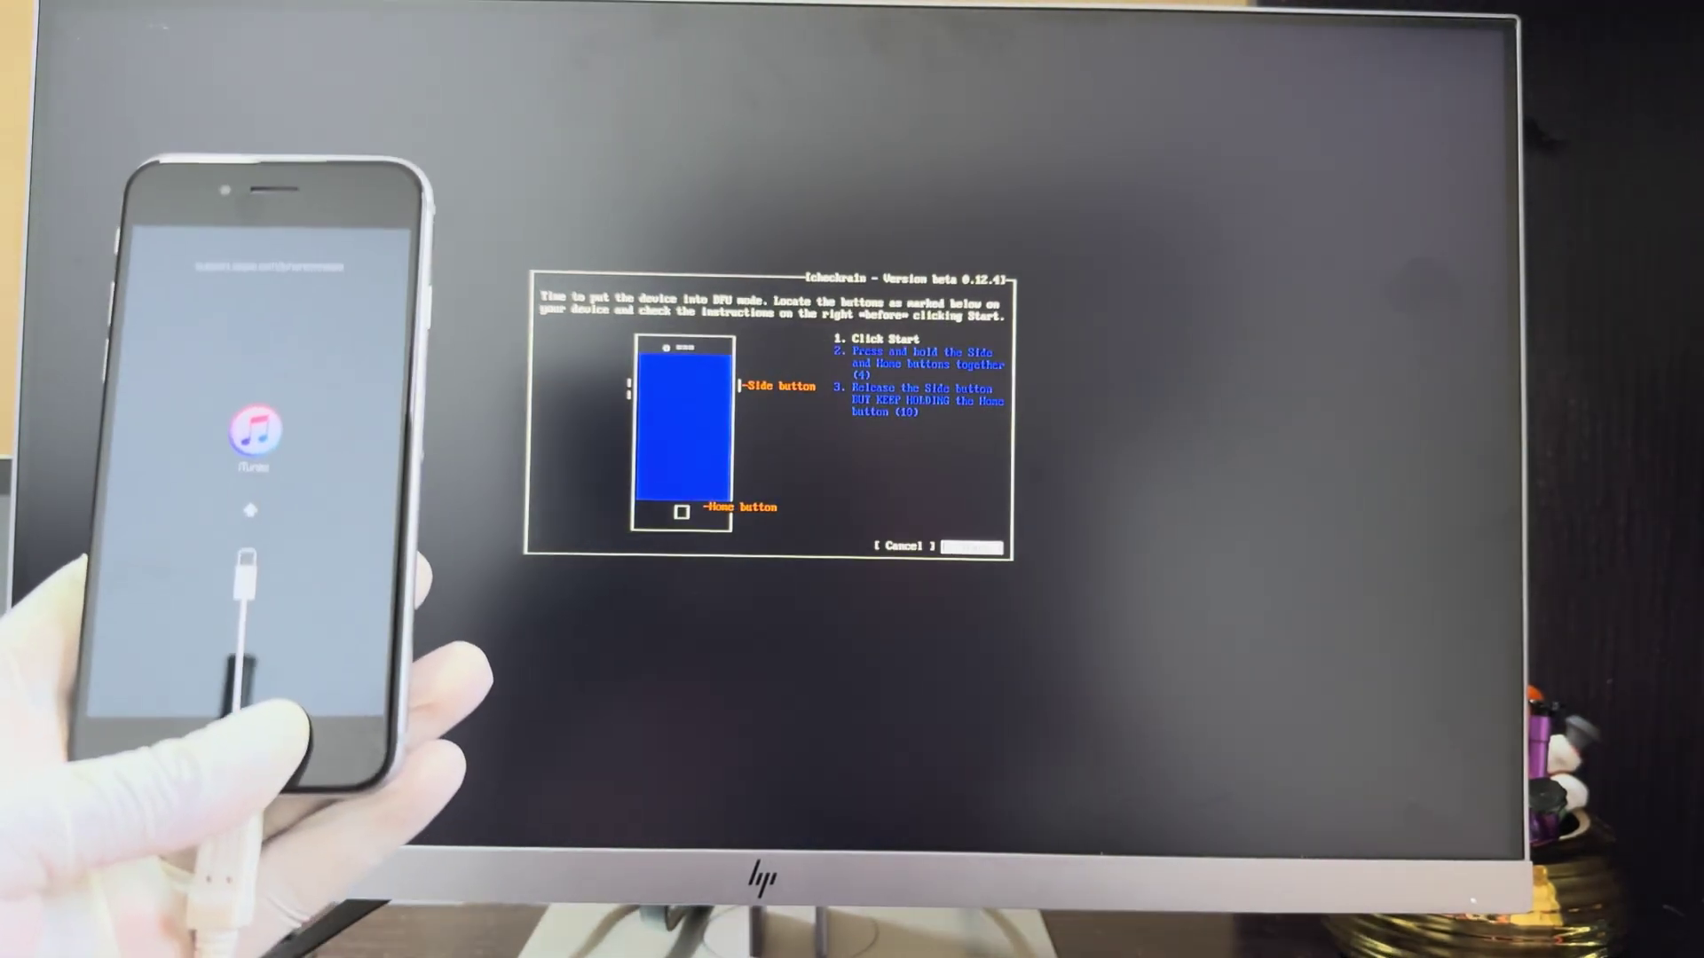
key("Return")
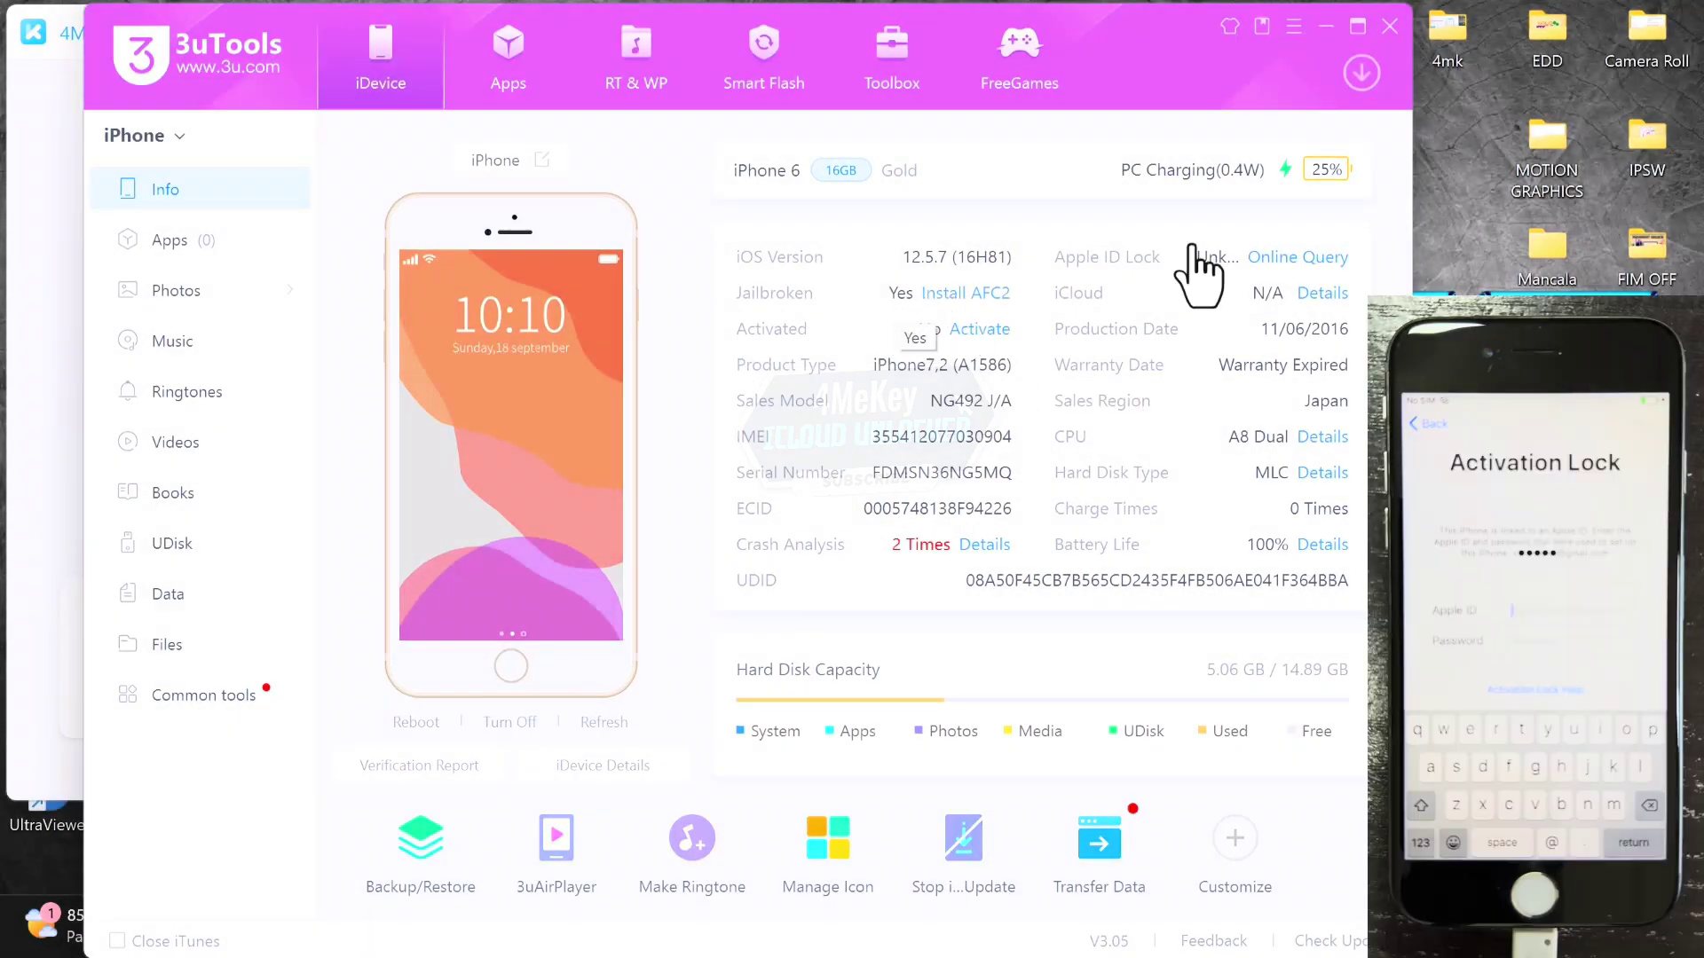
Step: Hide 3uTools, accept the disclaimer, and confirm the iPhone 6 details to begin removal
left_click(1327, 26)
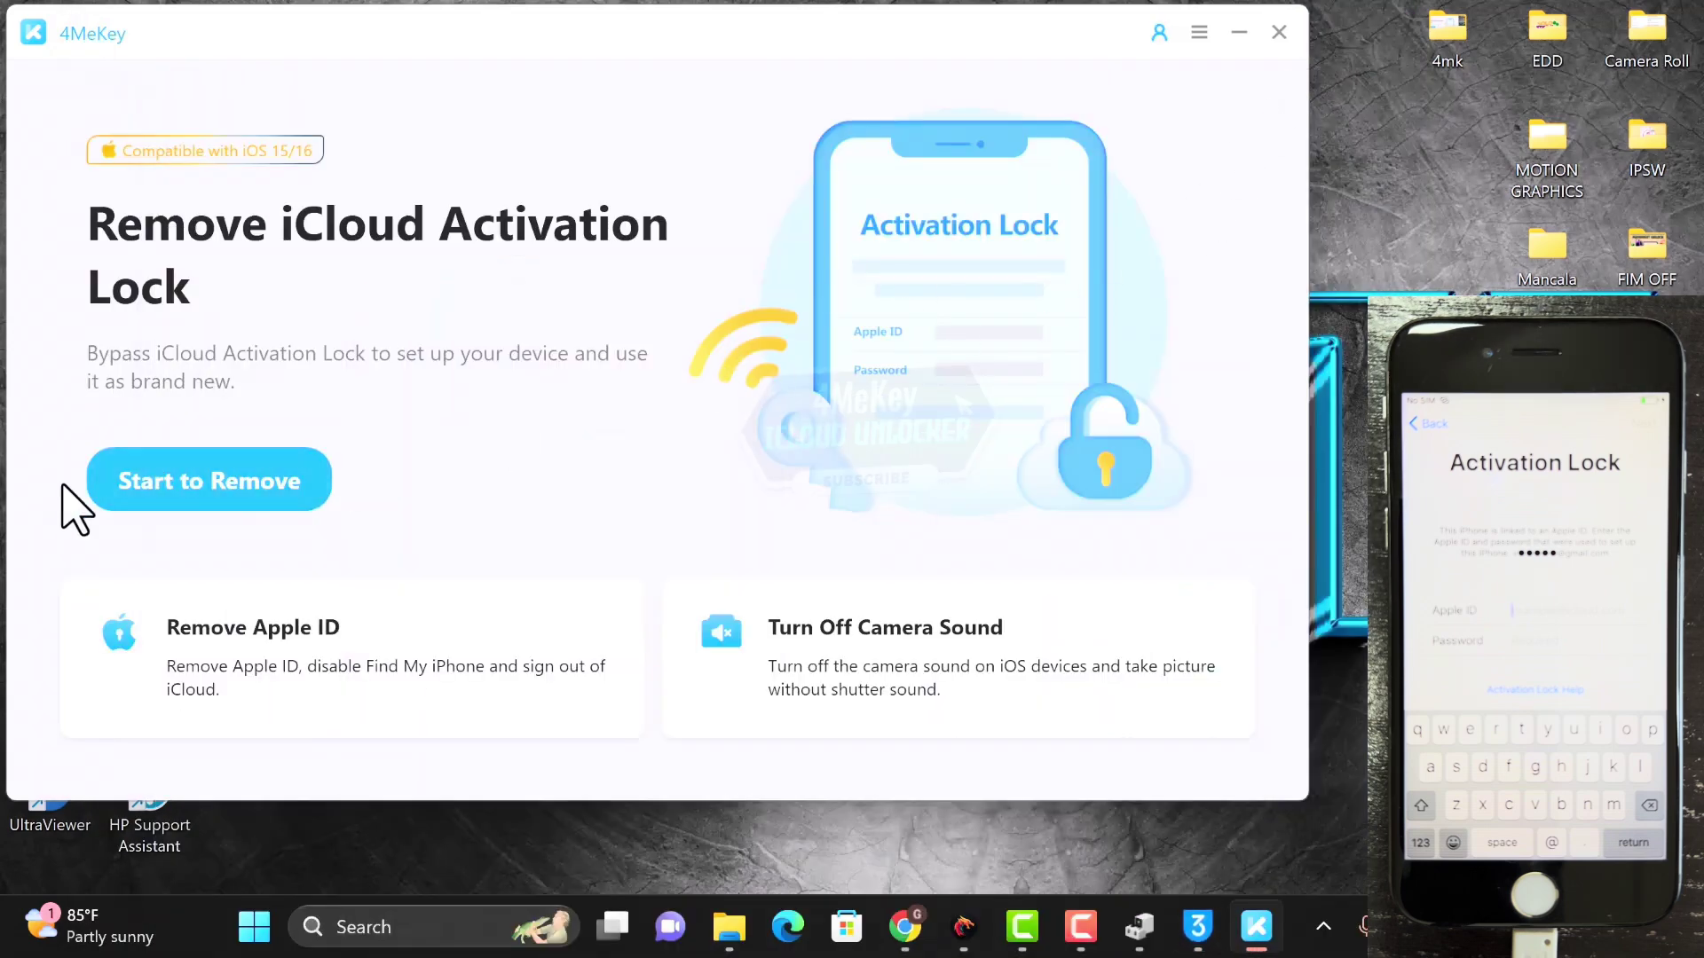
left_click(213, 503)
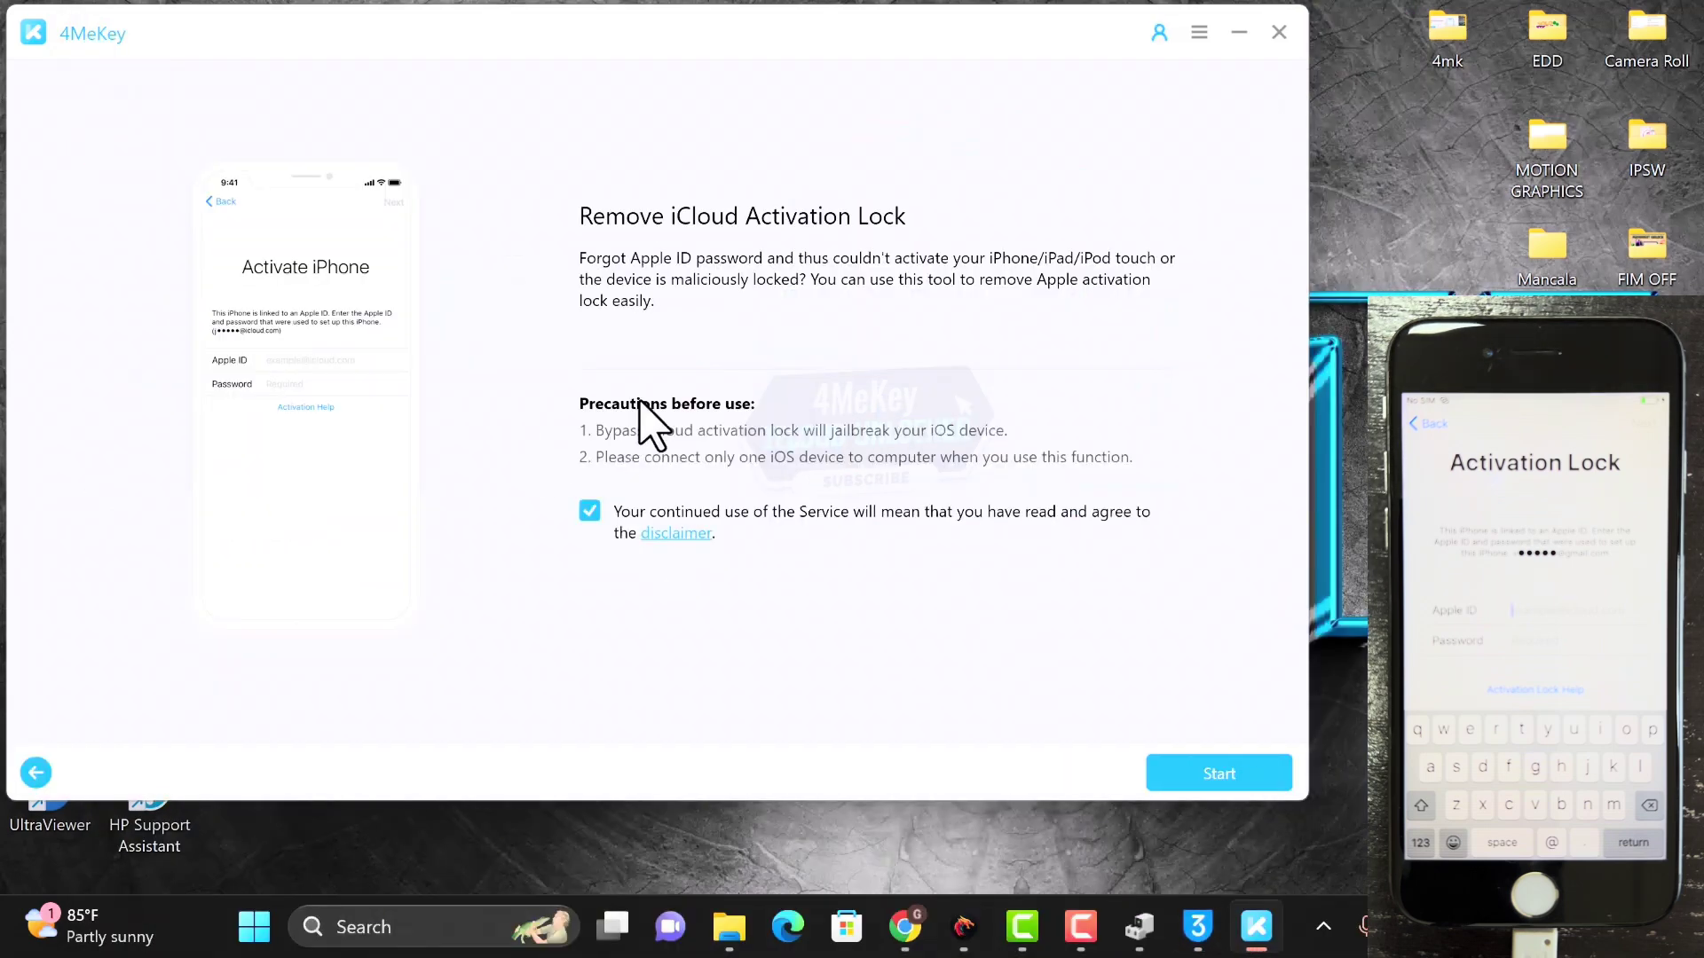
left_click(1189, 778)
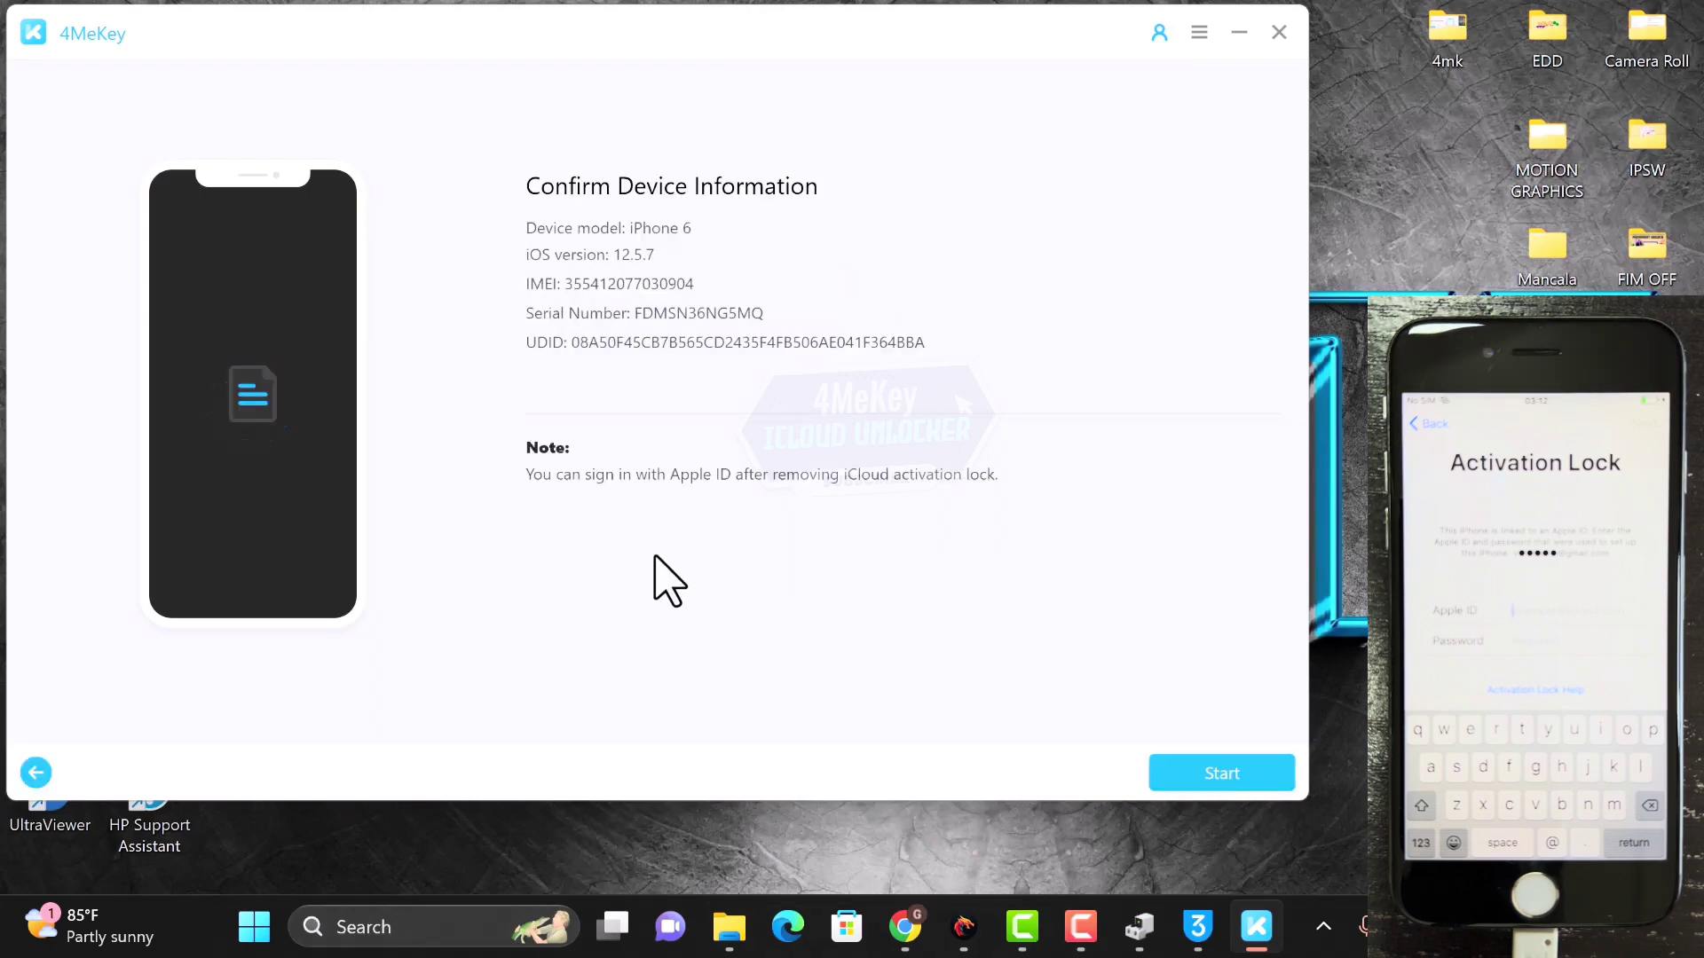
left_click(1210, 786)
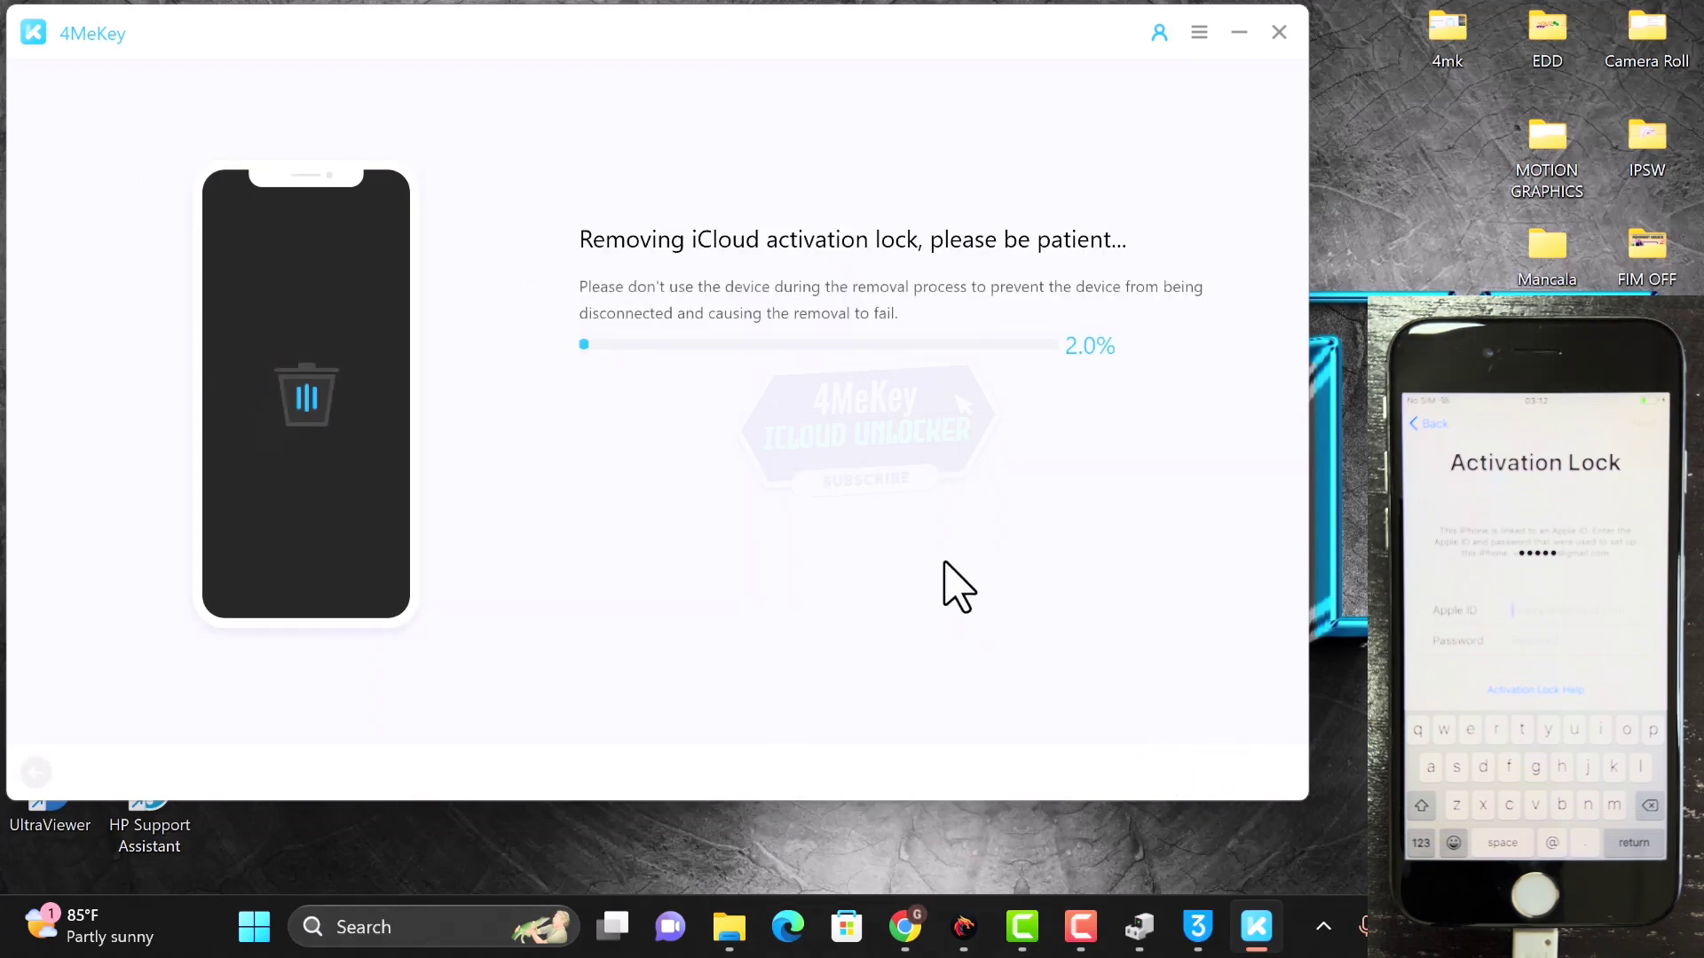